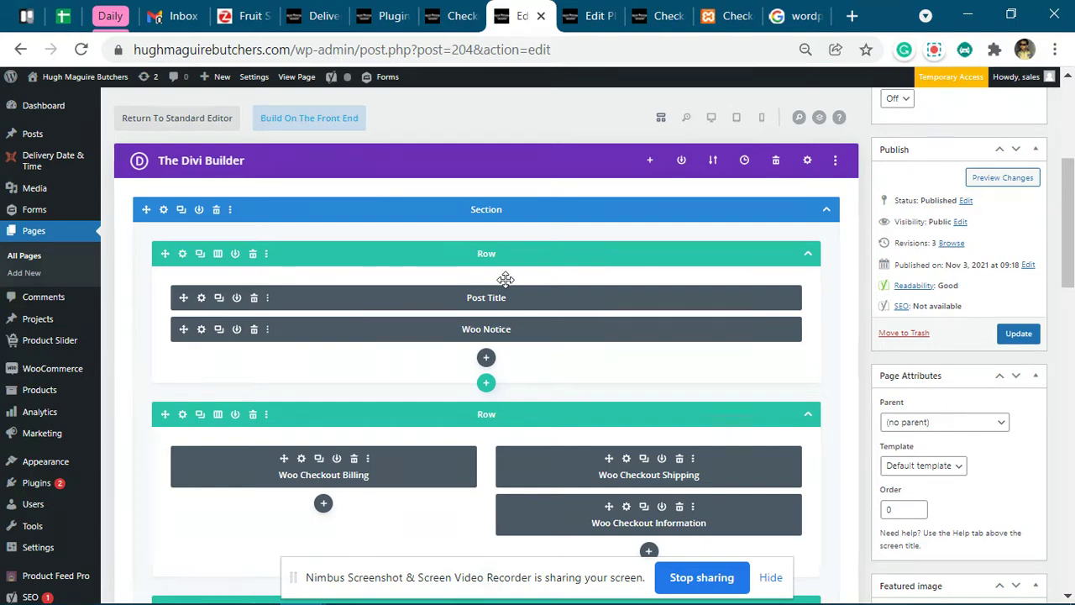
Review the Checkout page's module layout in the Divi Builder and check the order date time and type PRO plugin in the installed plugins.
{"action": "scroll", "coordinate": [505, 279], "scroll_direction": "down", "scroll_amount": 2}
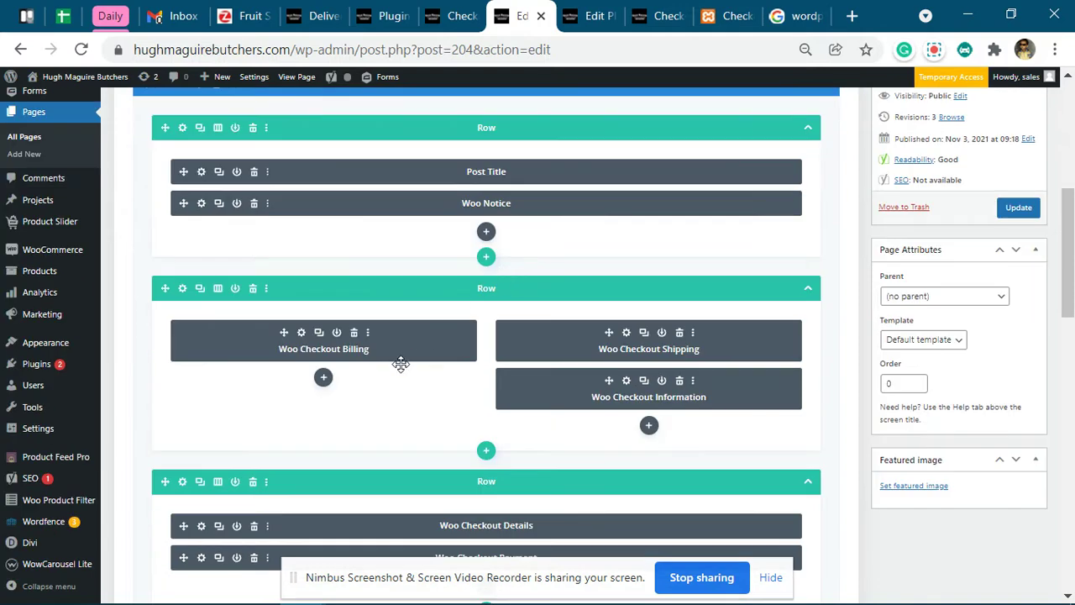
{"action": "scroll", "coordinate": [439, 340], "scroll_direction": "down", "scroll_amount": 2}
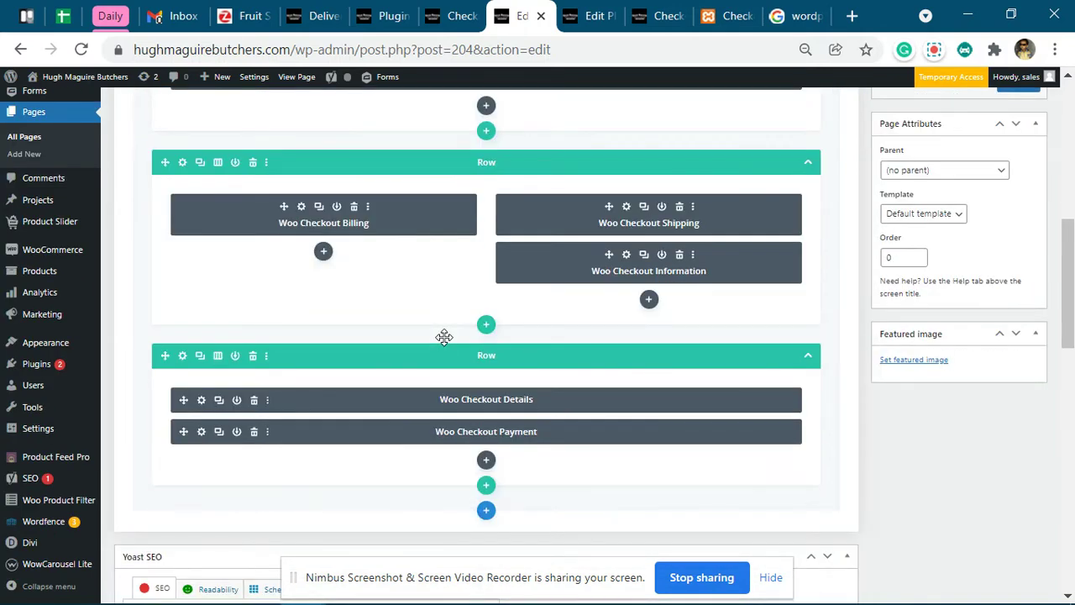
{"action": "scroll", "coordinate": [443, 336], "scroll_direction": "up", "scroll_amount": 2}
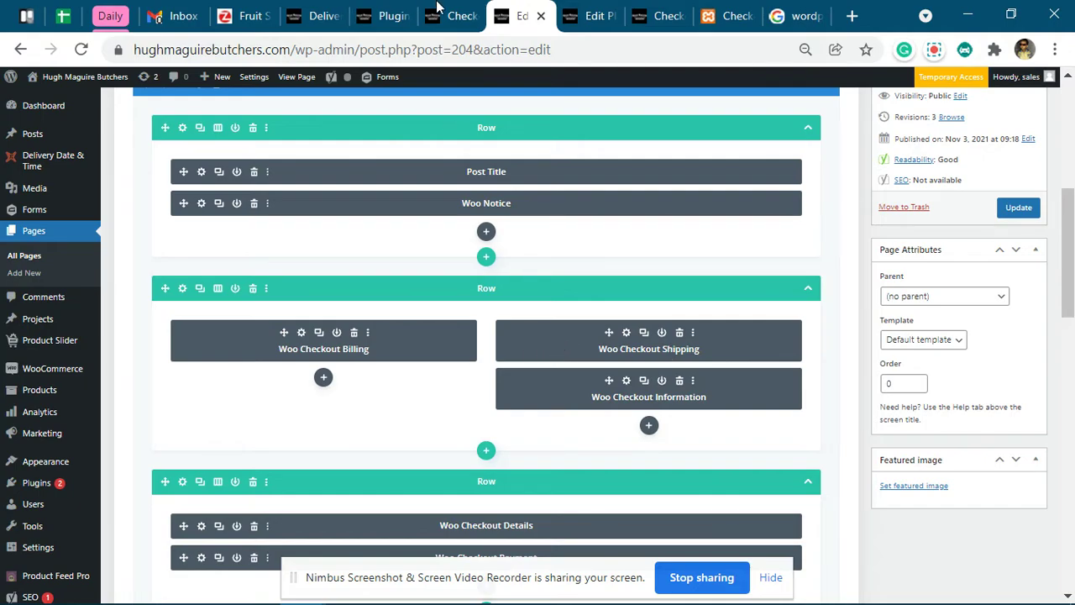
{"action": "left_click", "coordinate": [388, 10]}
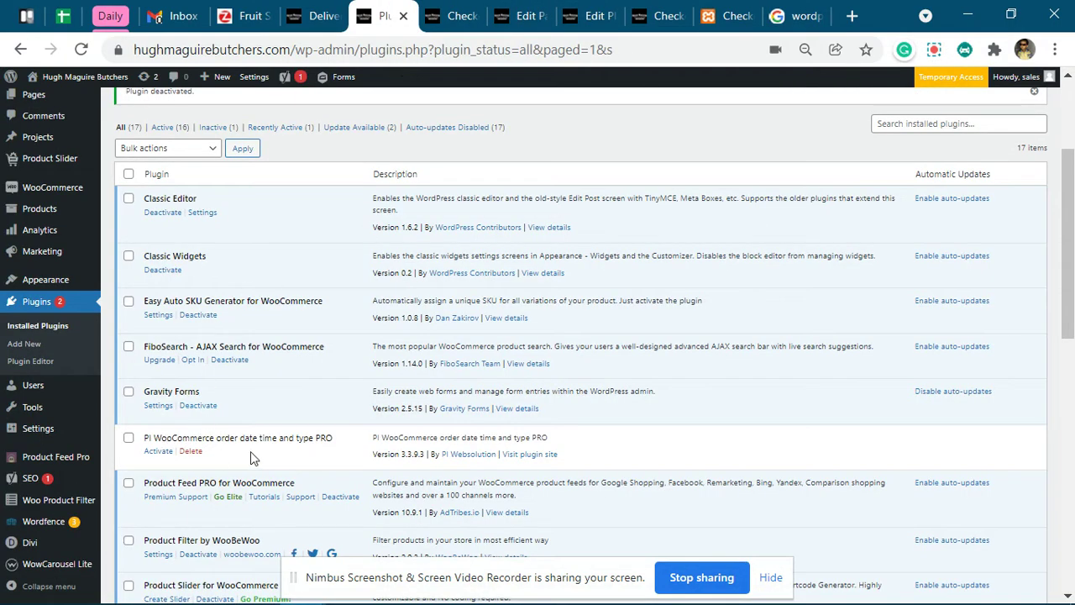
Reload the live checkout page, shrink the developer tools pane, and look over the billing and shipping sections.
{"action": "left_click", "coordinate": [454, 12]}
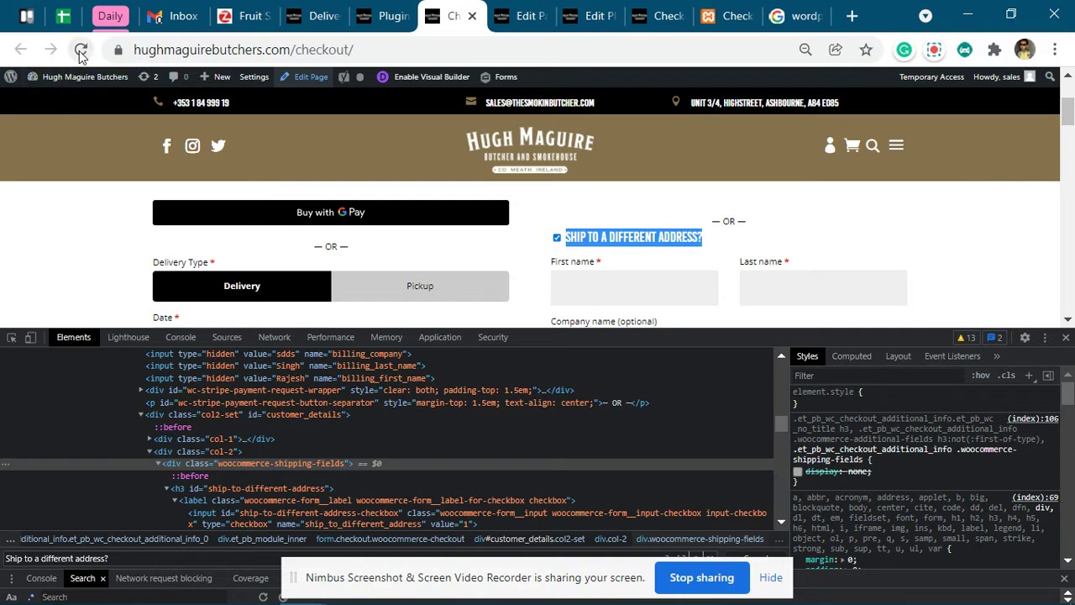
{"action": "left_click", "coordinate": [81, 50]}
{"action": "left_click_drag", "start_coordinate": [786, 340], "coordinate": [783, 420]}
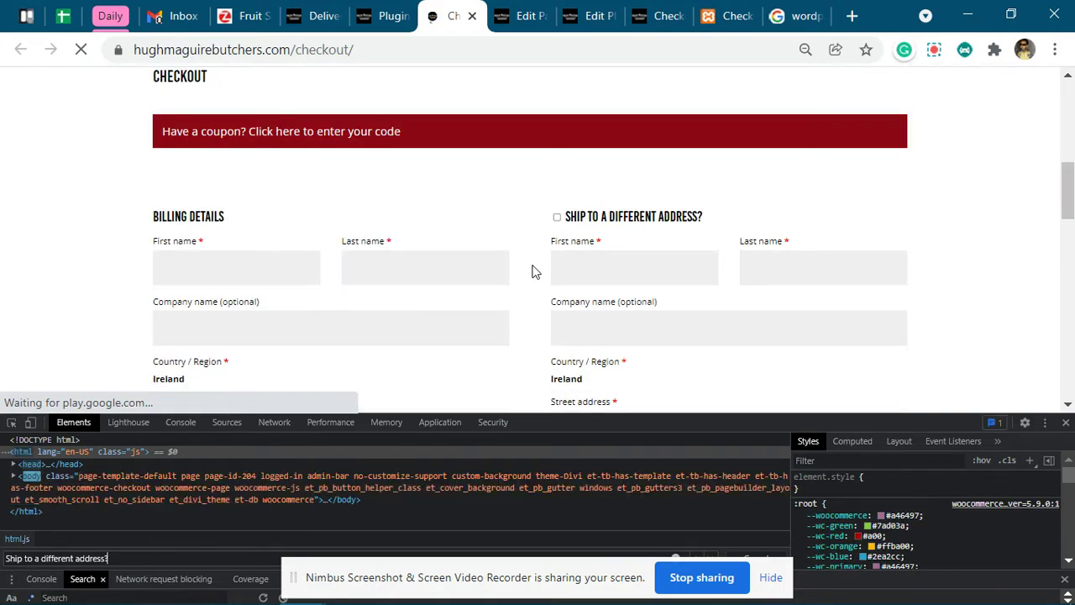
{"action": "scroll", "coordinate": [514, 227], "scroll_direction": "down", "scroll_amount": 15}
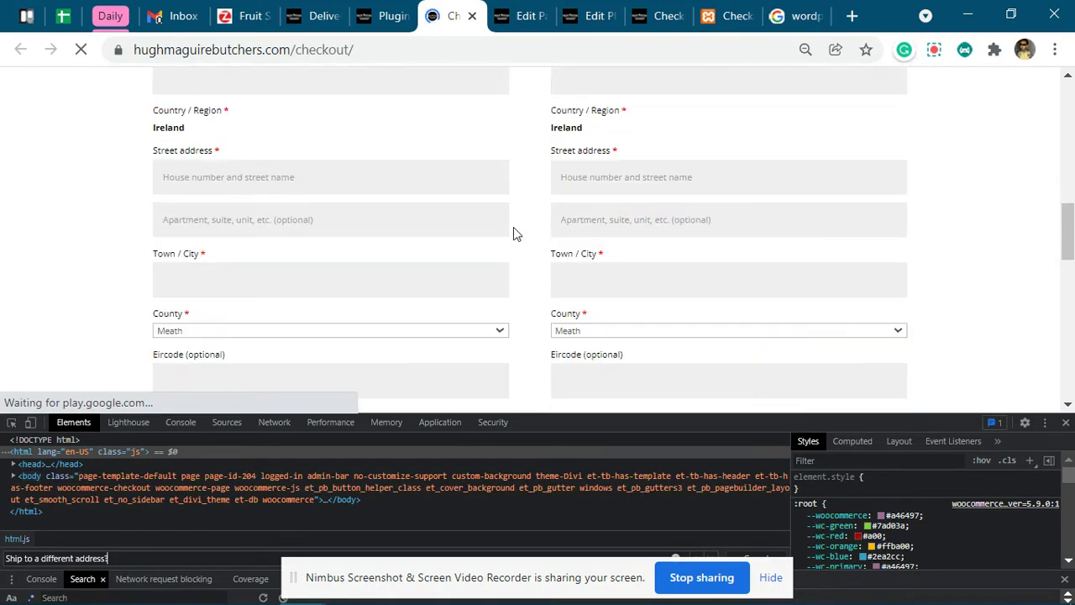
{"action": "scroll", "coordinate": [545, 244], "scroll_direction": "up", "scroll_amount": 10}
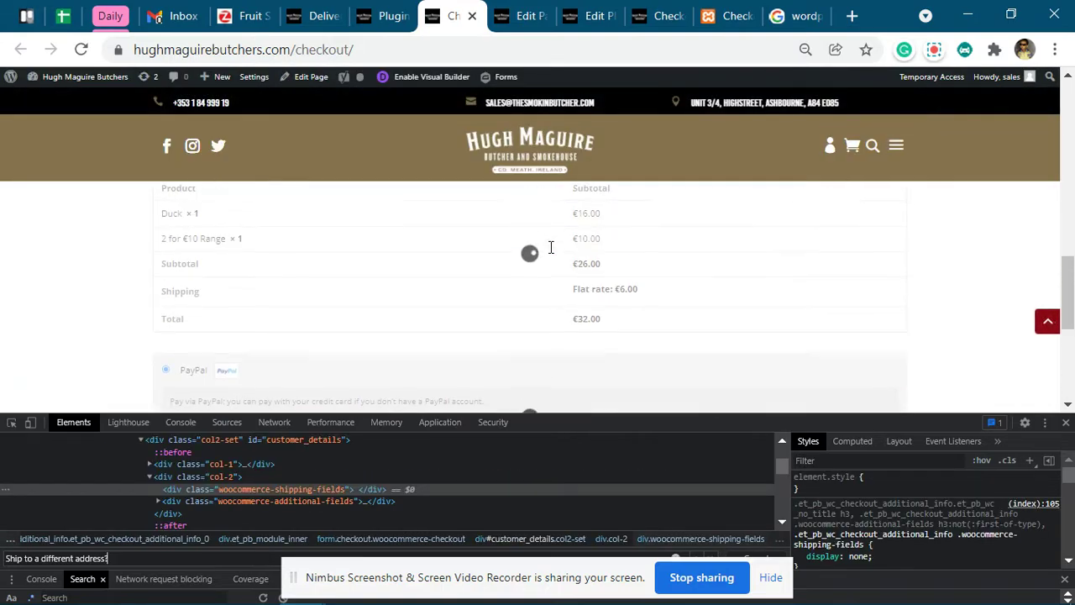
{"action": "scroll", "coordinate": [550, 245], "scroll_direction": "up", "scroll_amount": 4}
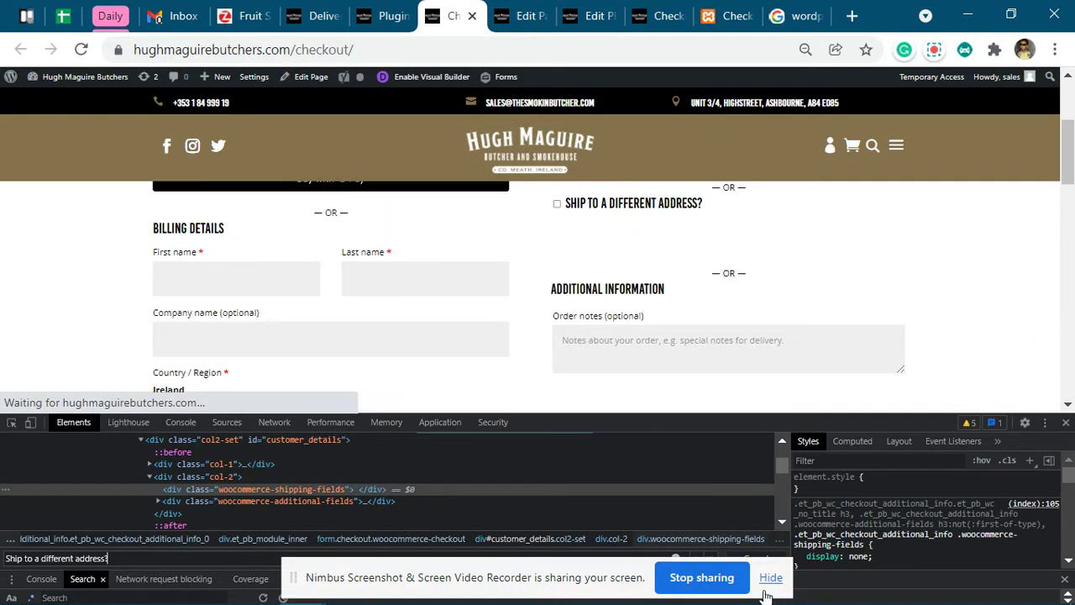
Enable shipping to a different address on the checkout form and search the page's HTML for "Ship to a different address?".
{"action": "left_click_drag", "start_coordinate": [564, 203], "coordinate": [705, 223]}
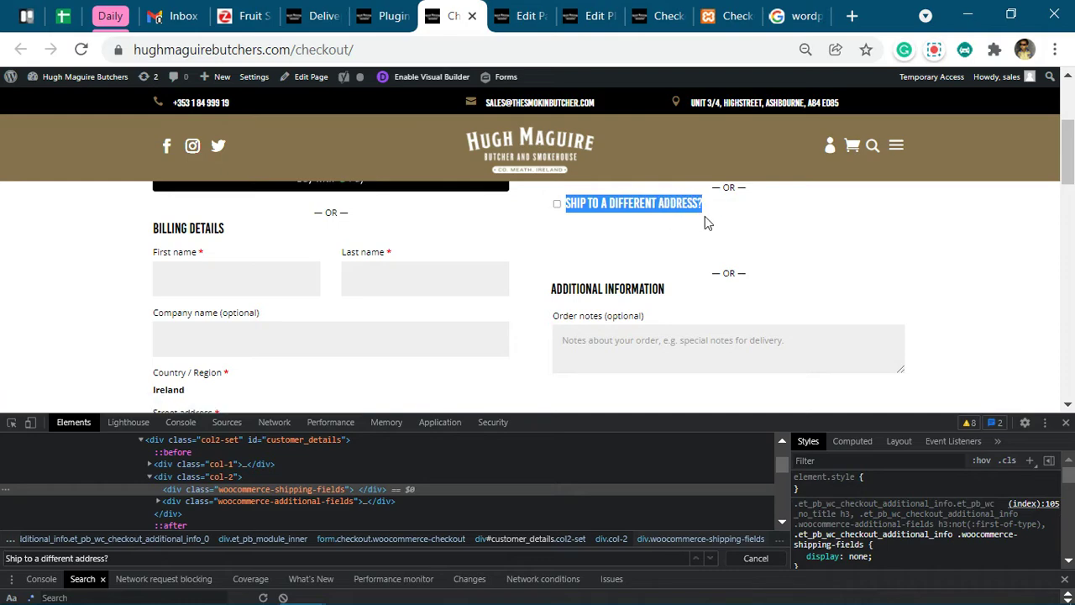
{"action": "left_click", "coordinate": [598, 208]}
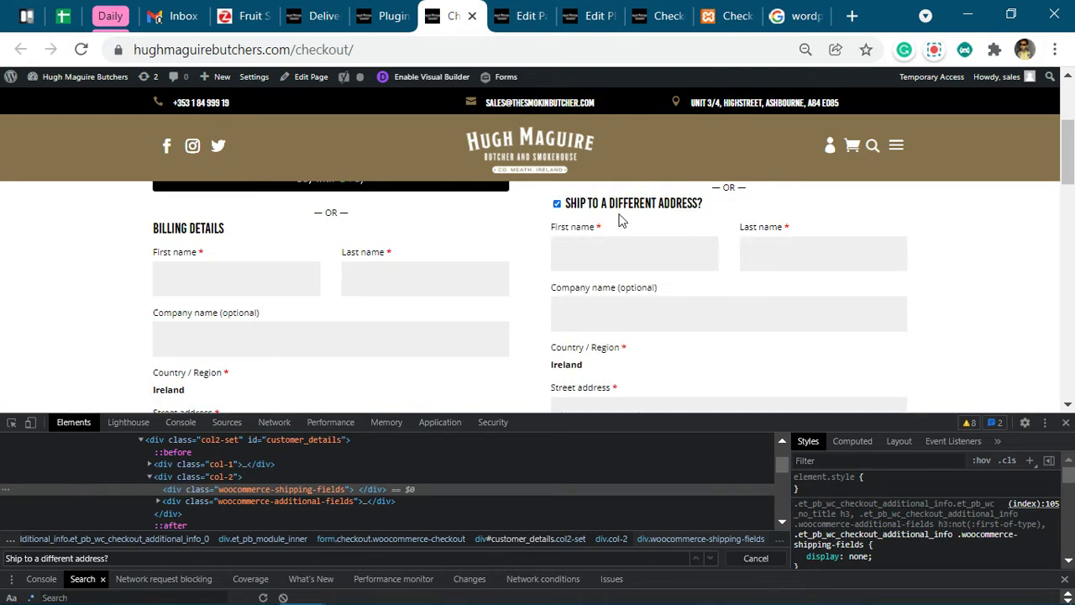
{"action": "left_click", "coordinate": [154, 559]}
{"action": "key", "text": "Return"}
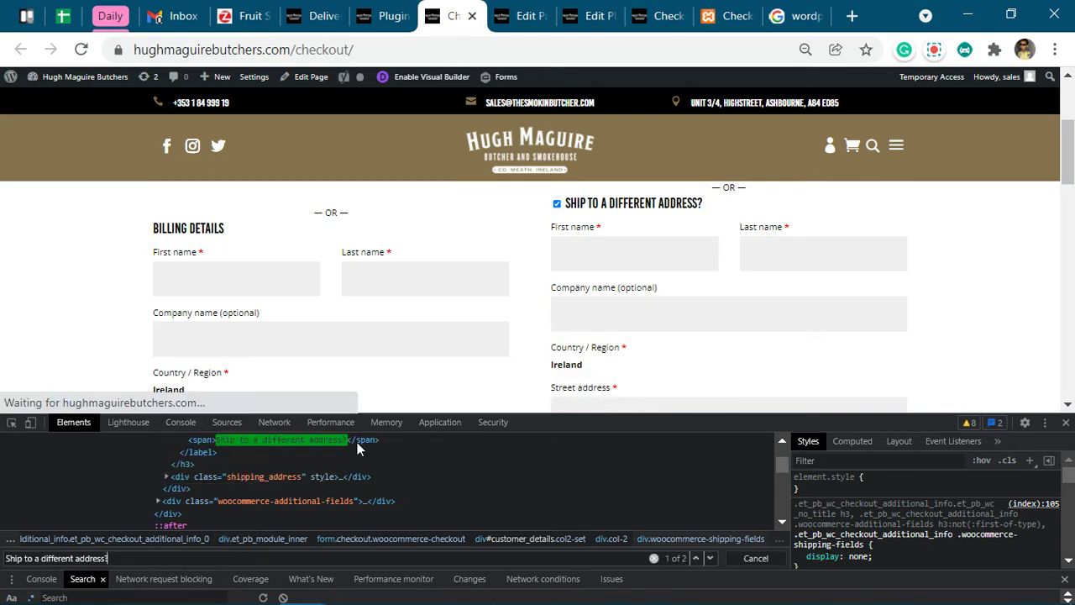
Trace the found label up to its parent col-2 div and disable that div's display: none style rule.
{"action": "left_click", "coordinate": [357, 441]}
{"action": "scroll", "coordinate": [365, 497], "scroll_direction": "up", "scroll_amount": 2}
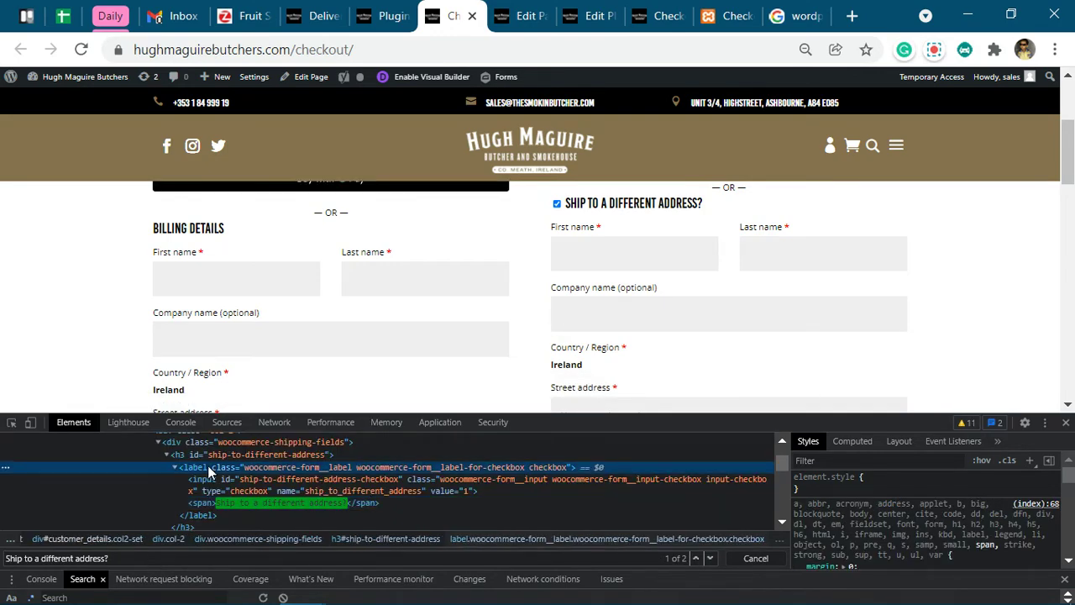
{"action": "left_click", "coordinate": [215, 454]}
{"action": "scroll", "coordinate": [228, 481], "scroll_direction": "up", "scroll_amount": 2}
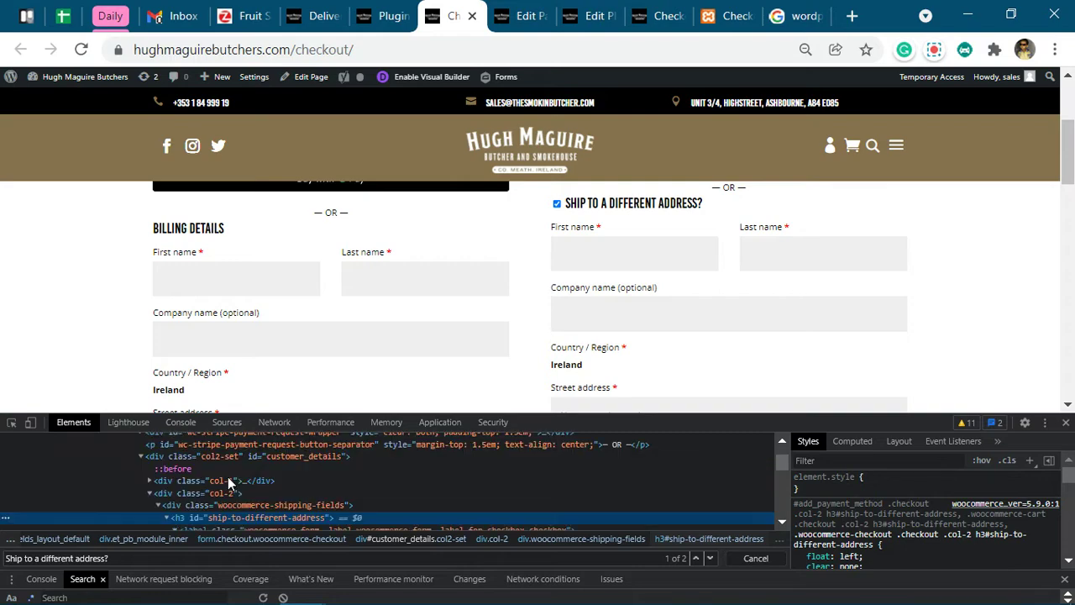
{"action": "left_click", "coordinate": [234, 505]}
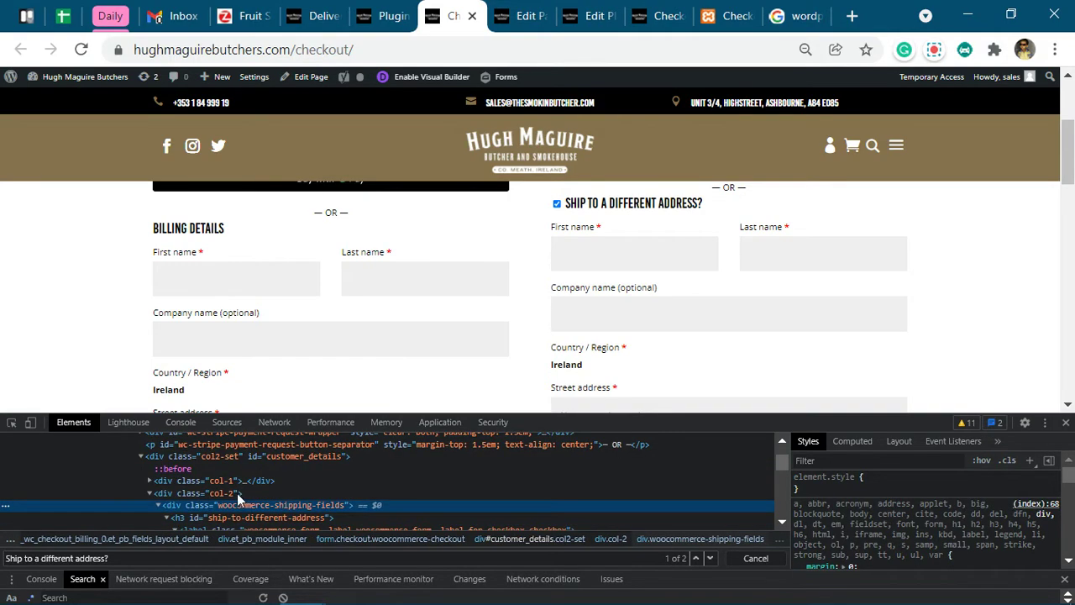
{"action": "left_click", "coordinate": [239, 495]}
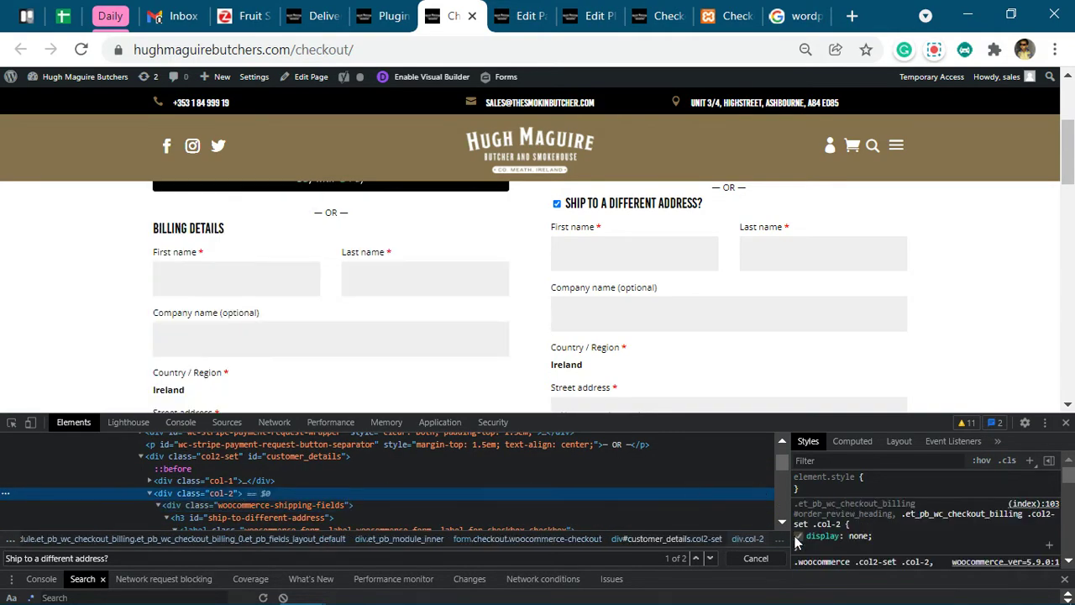
{"action": "left_click", "coordinate": [797, 536]}
Compare the shipping address form under the billing fields with the original one beside the billing details.
{"action": "scroll", "coordinate": [617, 304], "scroll_direction": "down", "scroll_amount": 5}
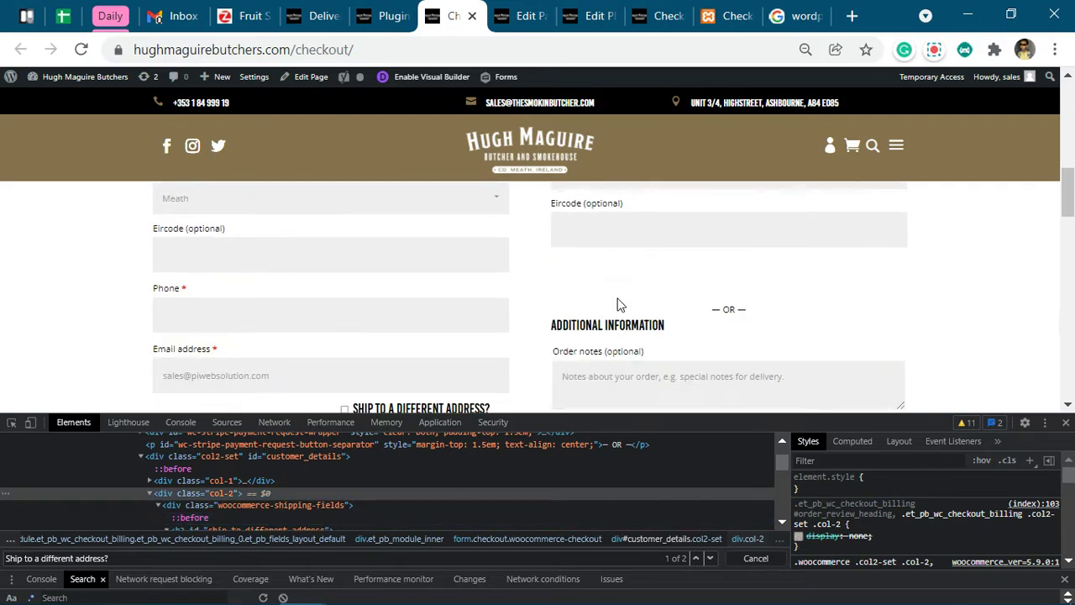
{"action": "scroll", "coordinate": [617, 304], "scroll_direction": "down", "scroll_amount": 3}
{"action": "scroll", "coordinate": [436, 277], "scroll_direction": "down", "scroll_amount": 5}
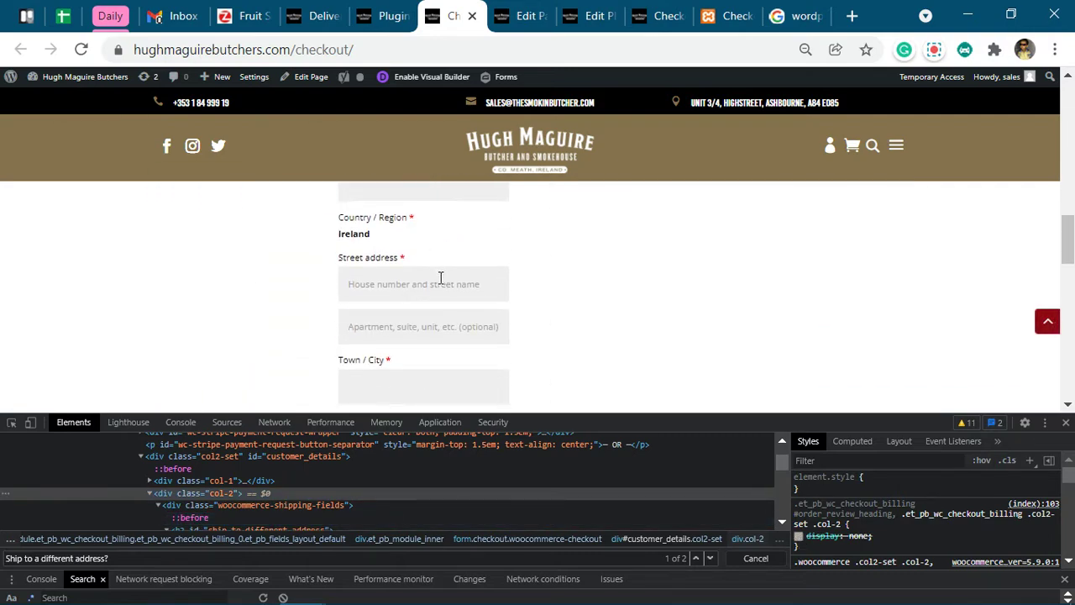
{"action": "scroll", "coordinate": [451, 294], "scroll_direction": "up", "scroll_amount": 3}
{"action": "scroll", "coordinate": [451, 291], "scroll_direction": "up", "scroll_amount": 3}
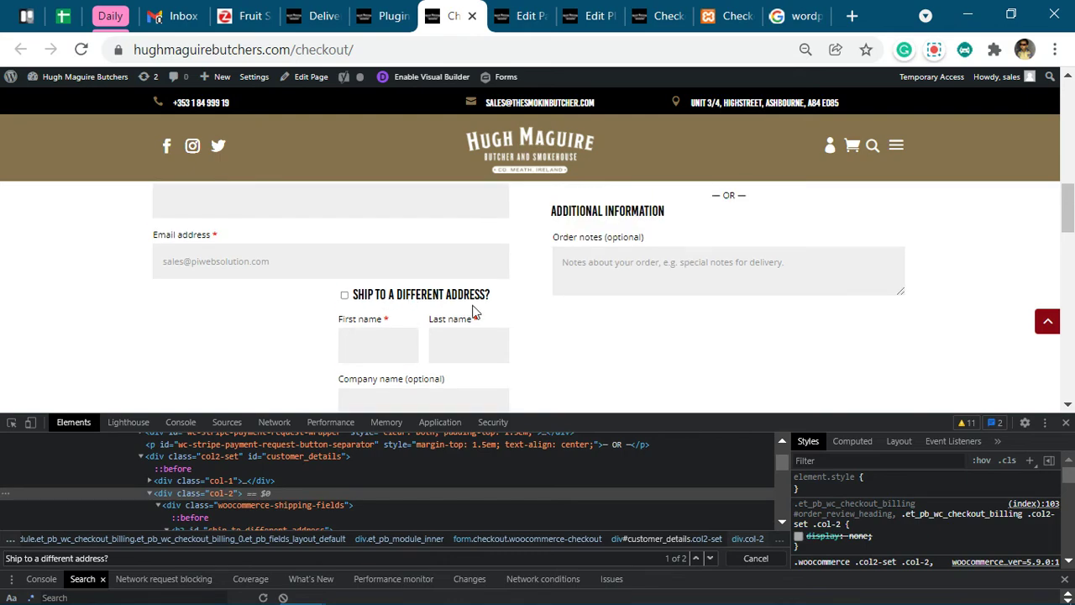
{"action": "scroll", "coordinate": [544, 321], "scroll_direction": "up", "scroll_amount": 6}
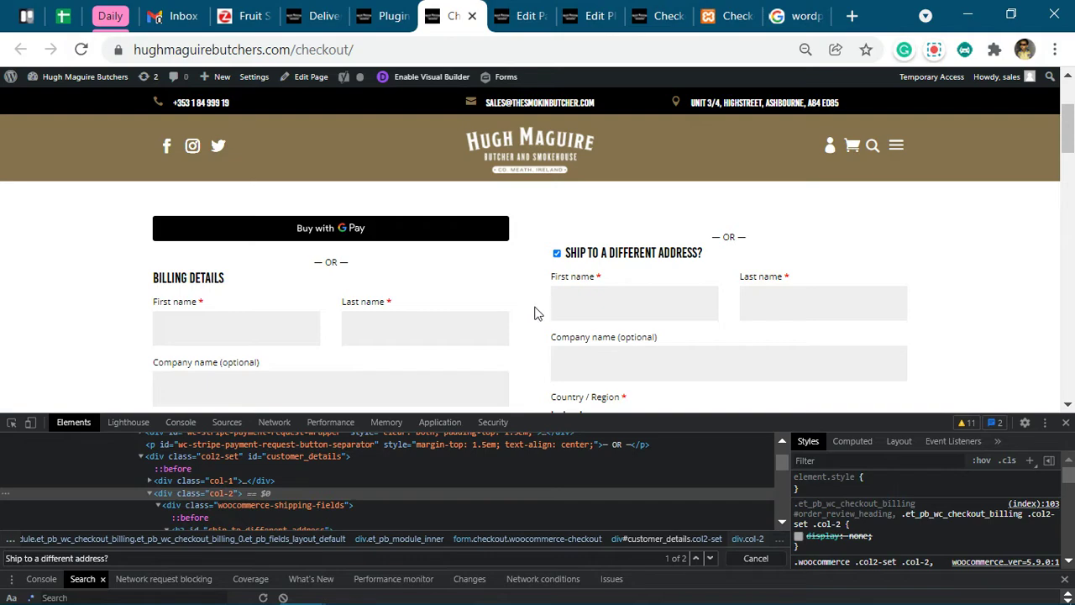
{"action": "scroll", "coordinate": [536, 311], "scroll_direction": "down", "scroll_amount": 9}
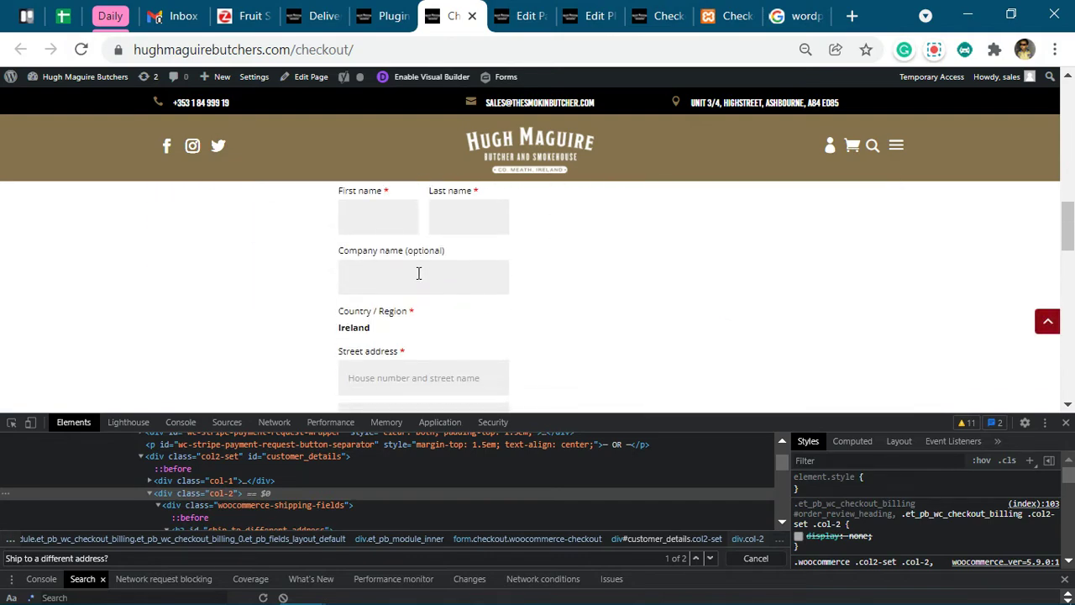
Examine the Woo Checkout Billing, Shipping, Information, Details and Payment modules in the Checkout page's Divi Builder layout.
{"action": "left_click", "coordinate": [517, 10]}
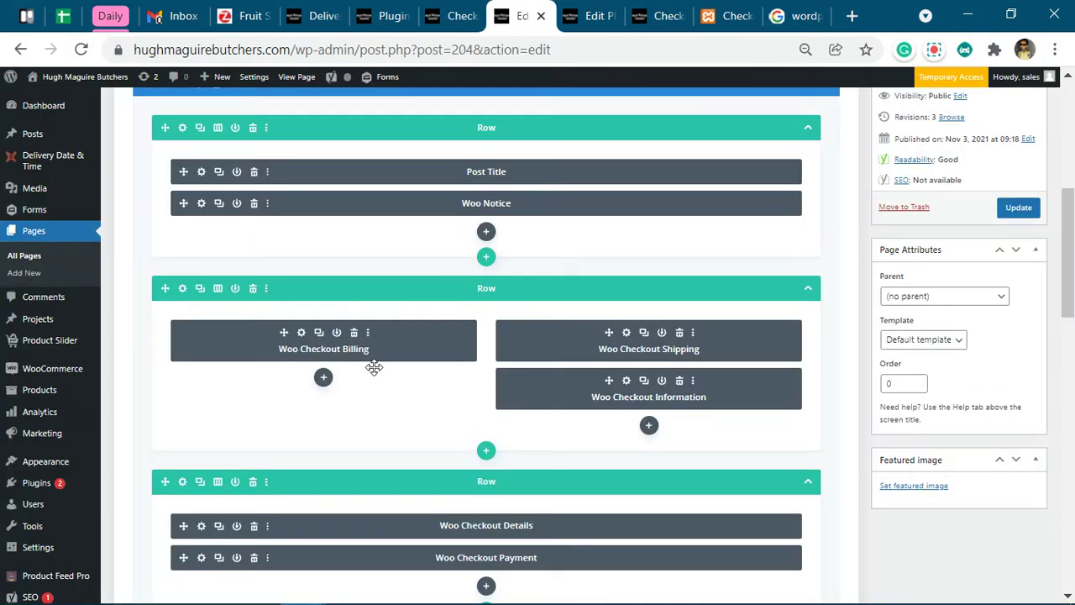
{"action": "scroll", "coordinate": [384, 423], "scroll_direction": "down", "scroll_amount": 2}
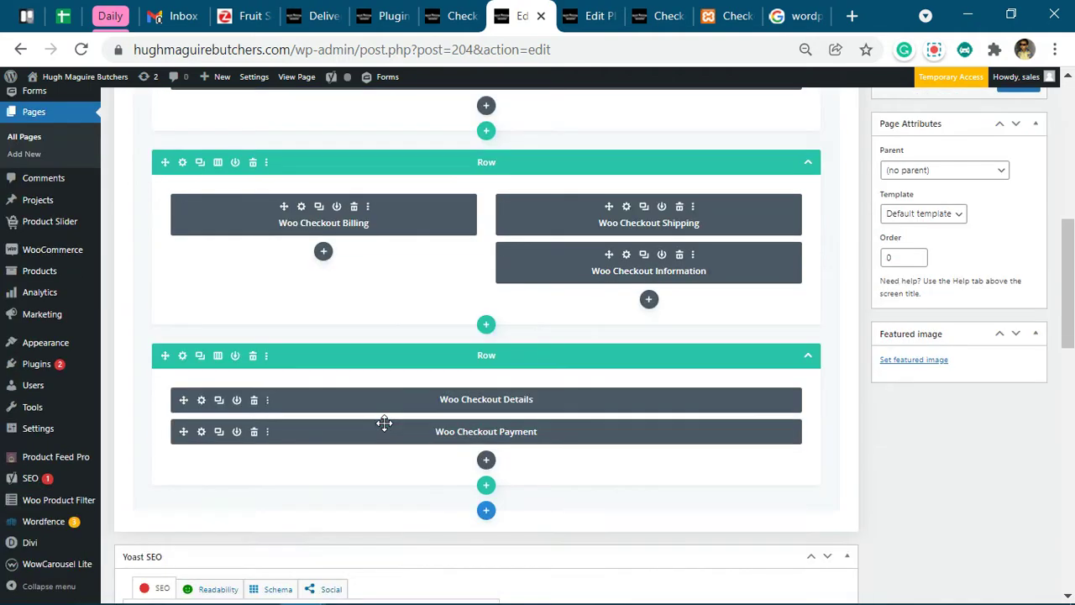
{"action": "scroll", "coordinate": [386, 424], "scroll_direction": "down", "scroll_amount": 2}
{"action": "scroll", "coordinate": [389, 426], "scroll_direction": "up", "scroll_amount": 6}
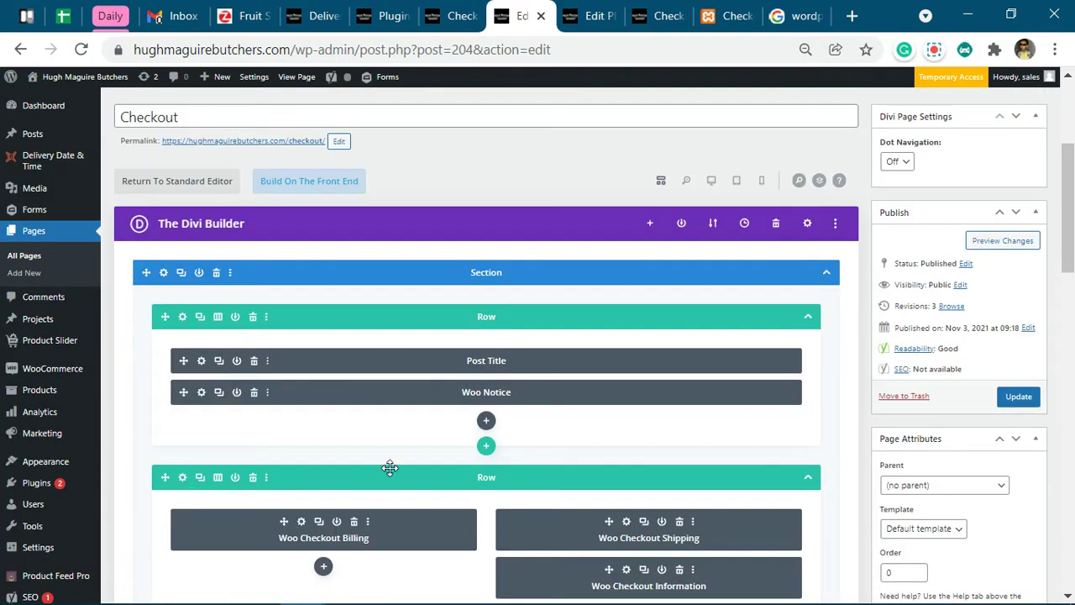
{"action": "scroll", "coordinate": [405, 463], "scroll_direction": "down", "scroll_amount": 2}
Return to the live checkout page and select the checkout form element inside the billing module in the HTML tree.
{"action": "key", "text": "ctrl+shift+Tab"}
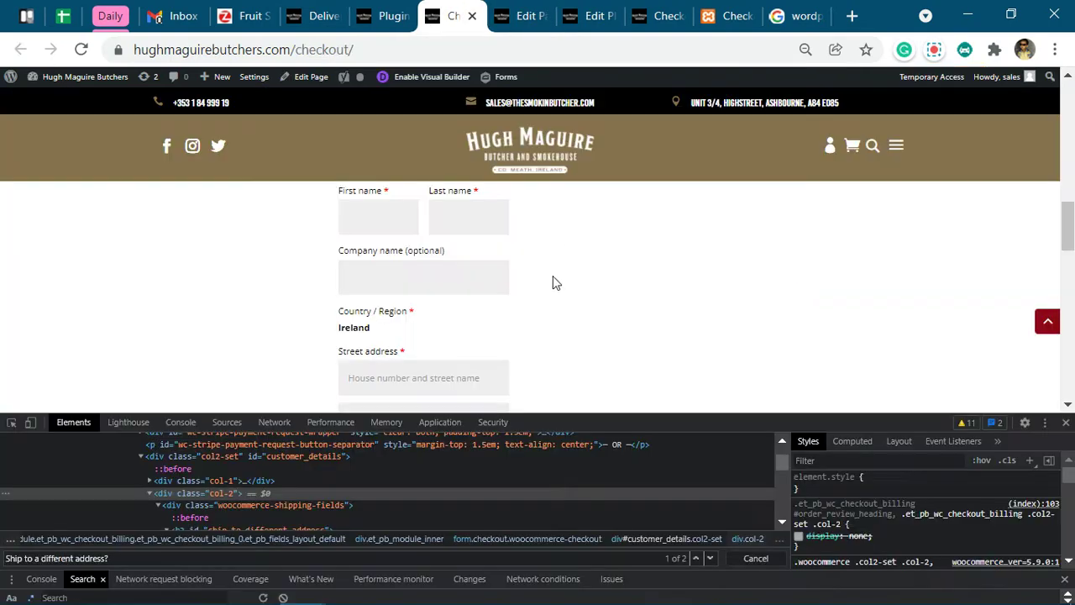
{"action": "scroll", "coordinate": [420, 307], "scroll_direction": "up", "scroll_amount": 2}
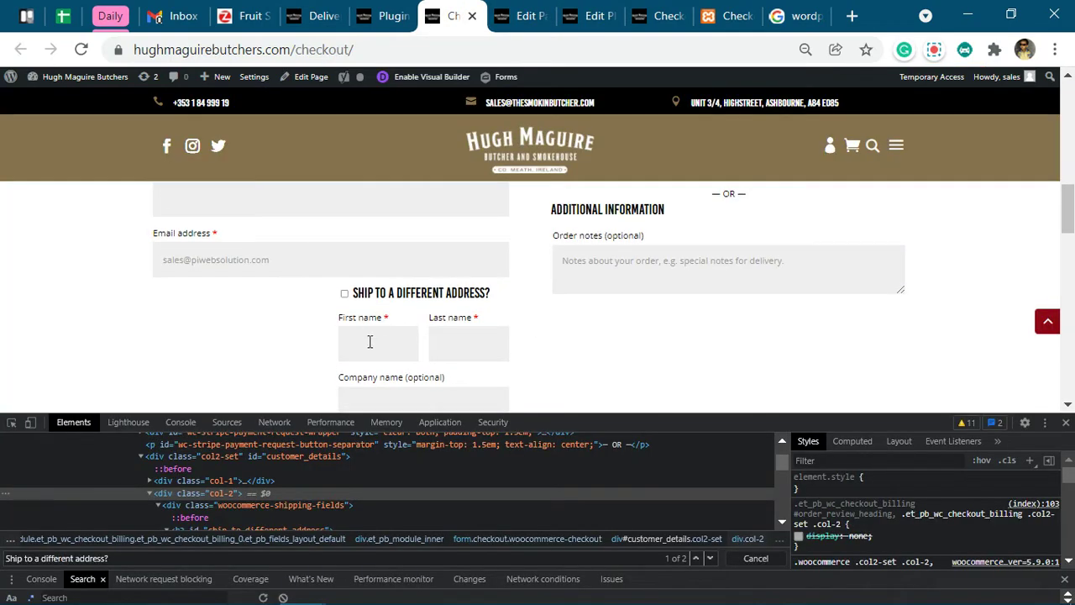
{"action": "scroll", "coordinate": [223, 485], "scroll_direction": "up", "scroll_amount": 2}
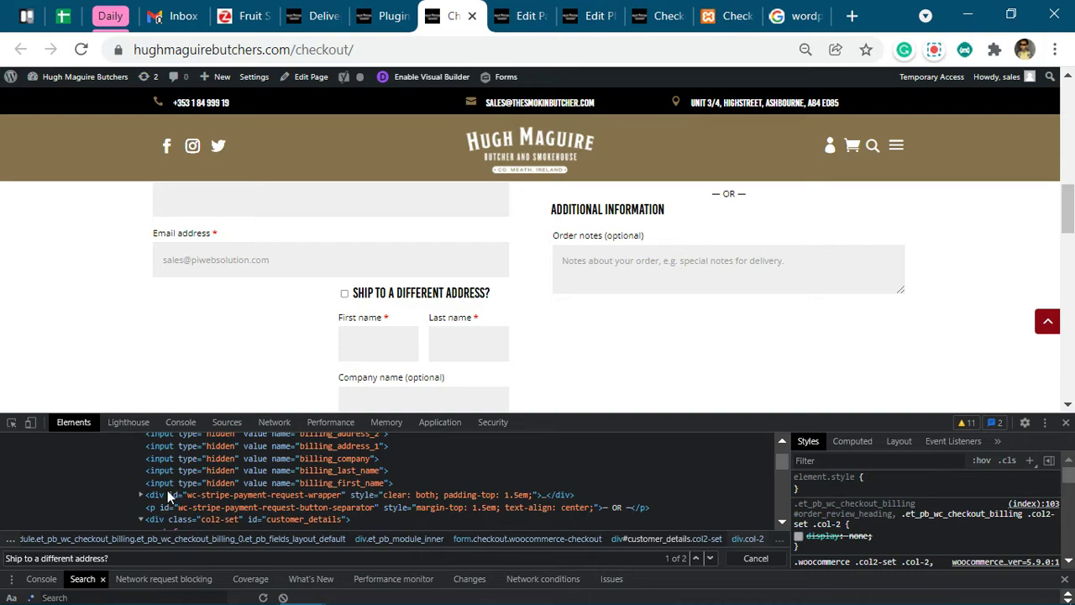
{"action": "scroll", "coordinate": [237, 495], "scroll_direction": "up", "scroll_amount": 5}
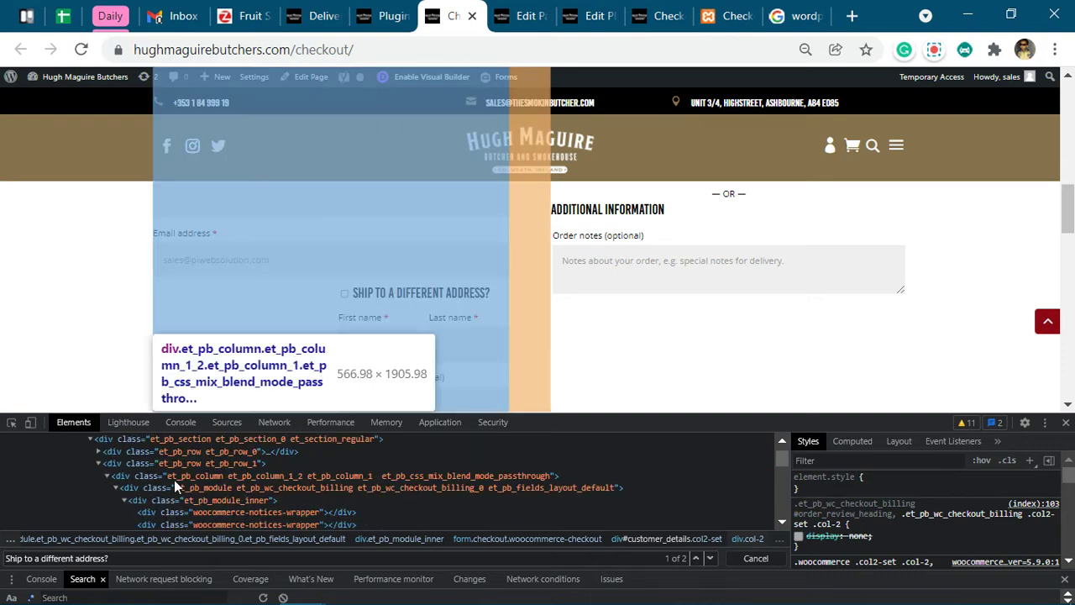
{"action": "scroll", "coordinate": [201, 483], "scroll_direction": "down", "scroll_amount": 4}
{"action": "scroll", "coordinate": [181, 467], "scroll_direction": "up", "scroll_amount": 2}
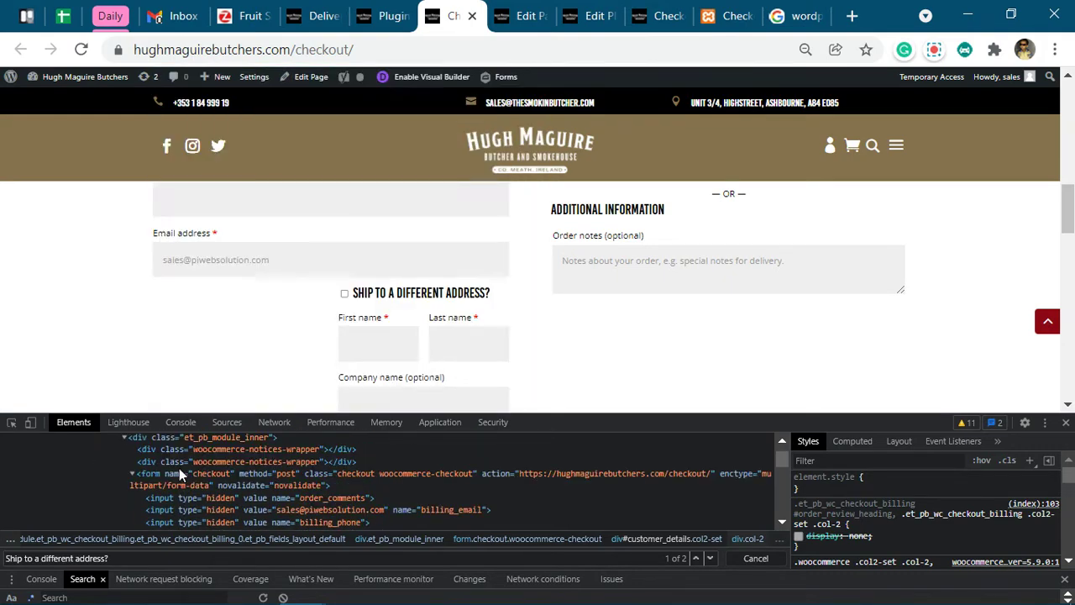
{"action": "left_click", "coordinate": [170, 475]}
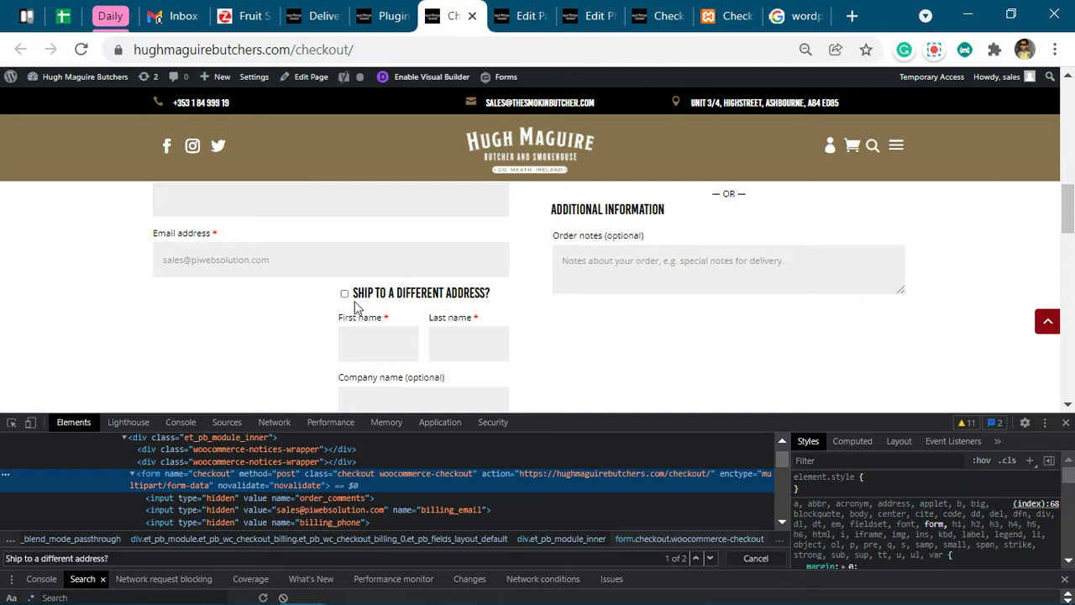
Toggle the duplicate "Ship to a different address?" option under the email field, leave it enabled, and compare it with the original option.
{"action": "left_click", "coordinate": [401, 296]}
{"action": "left_click", "coordinate": [401, 296]}
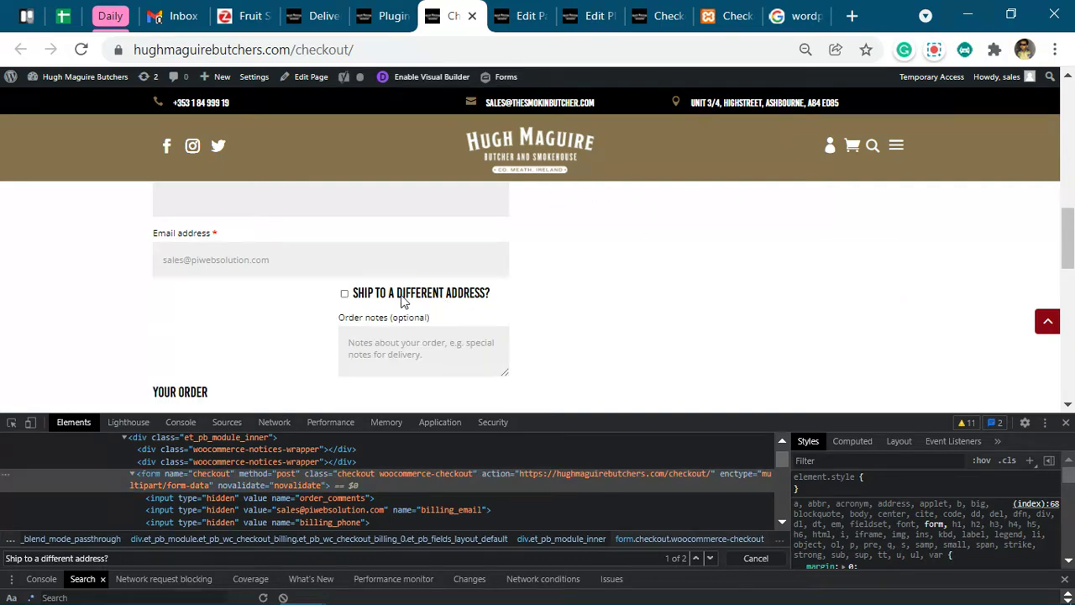
{"action": "left_click", "coordinate": [402, 296]}
{"action": "scroll", "coordinate": [612, 300], "scroll_direction": "up", "scroll_amount": 4}
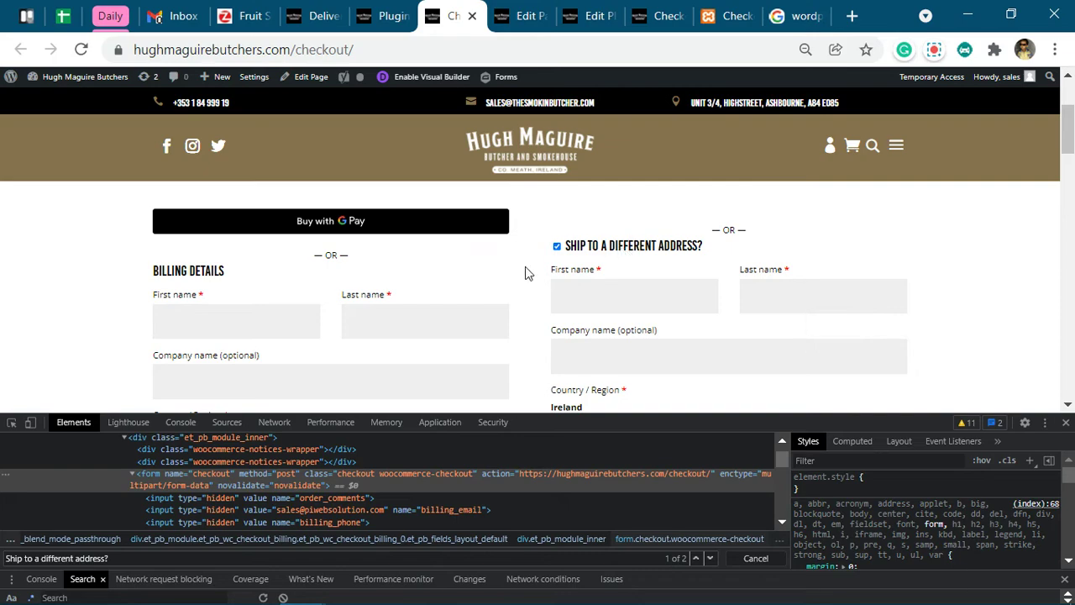
{"action": "scroll", "coordinate": [525, 273], "scroll_direction": "down", "scroll_amount": 8}
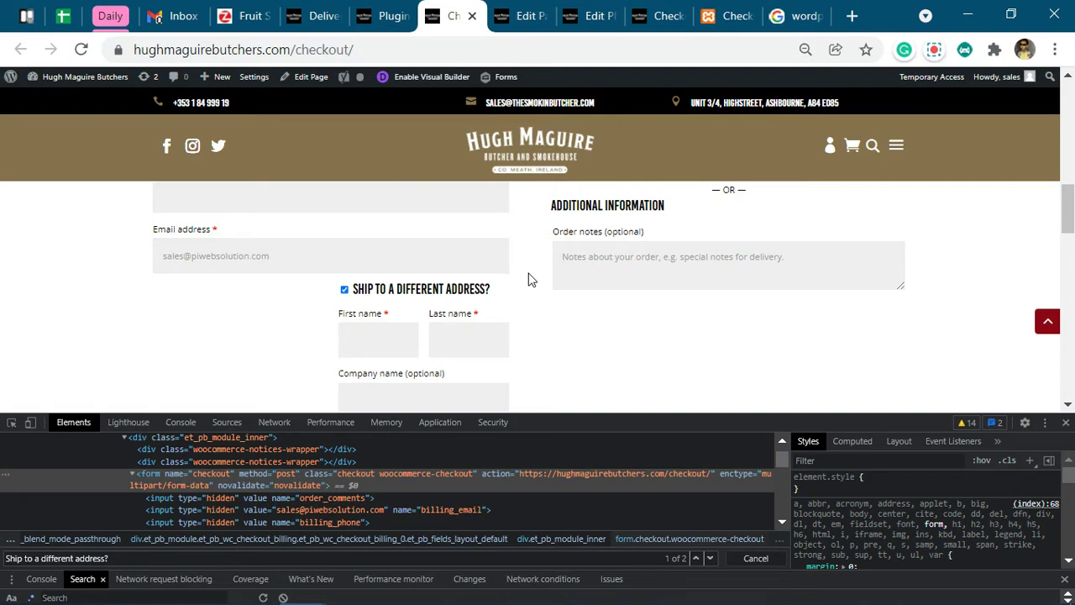
Check the activation status of the PI WooCommerce order date time and type PRO plugin in the installed plugins list.
{"action": "left_click", "coordinate": [658, 17]}
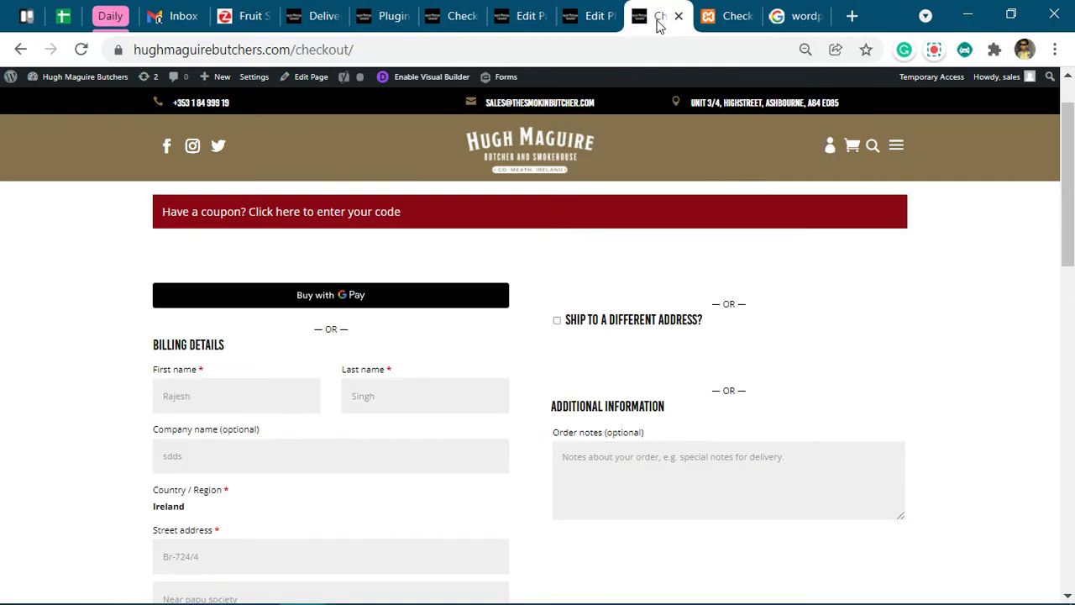
{"action": "left_click", "coordinate": [583, 10]}
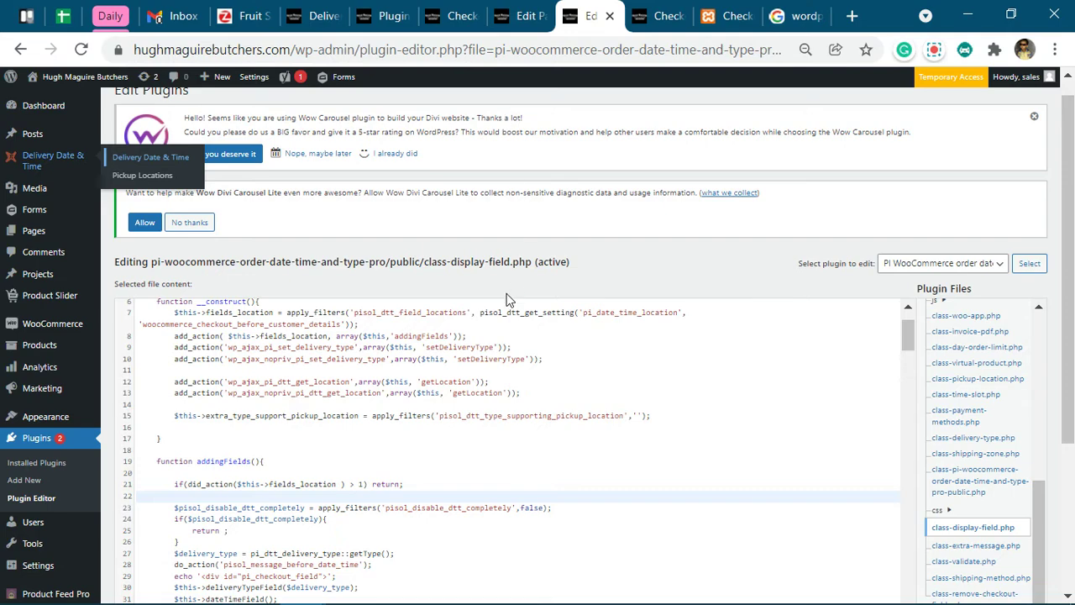
{"action": "left_click", "coordinate": [541, 8]}
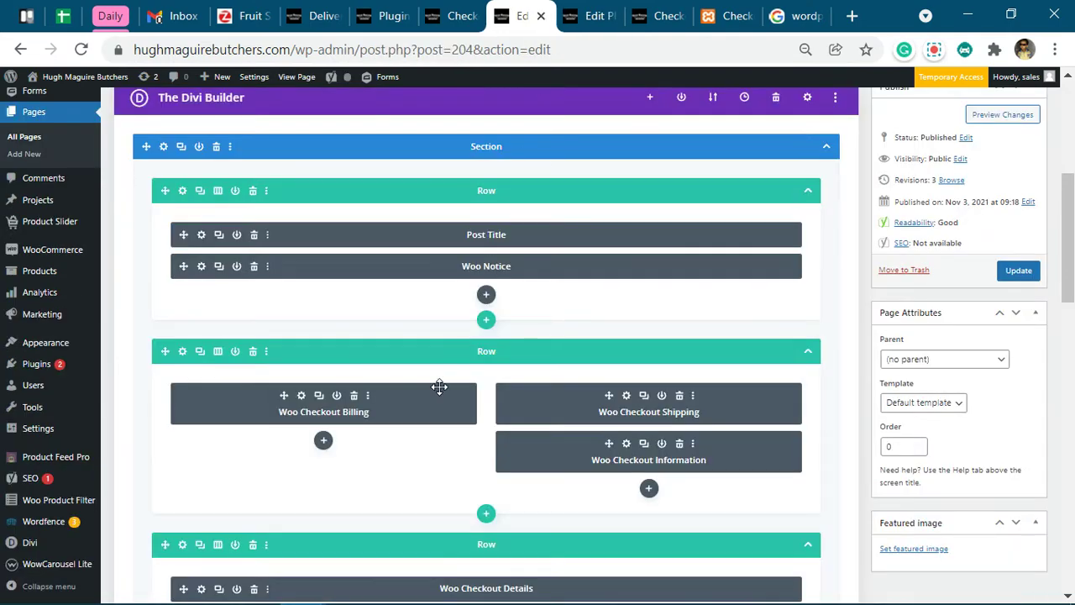
{"action": "left_click", "coordinate": [394, 25]}
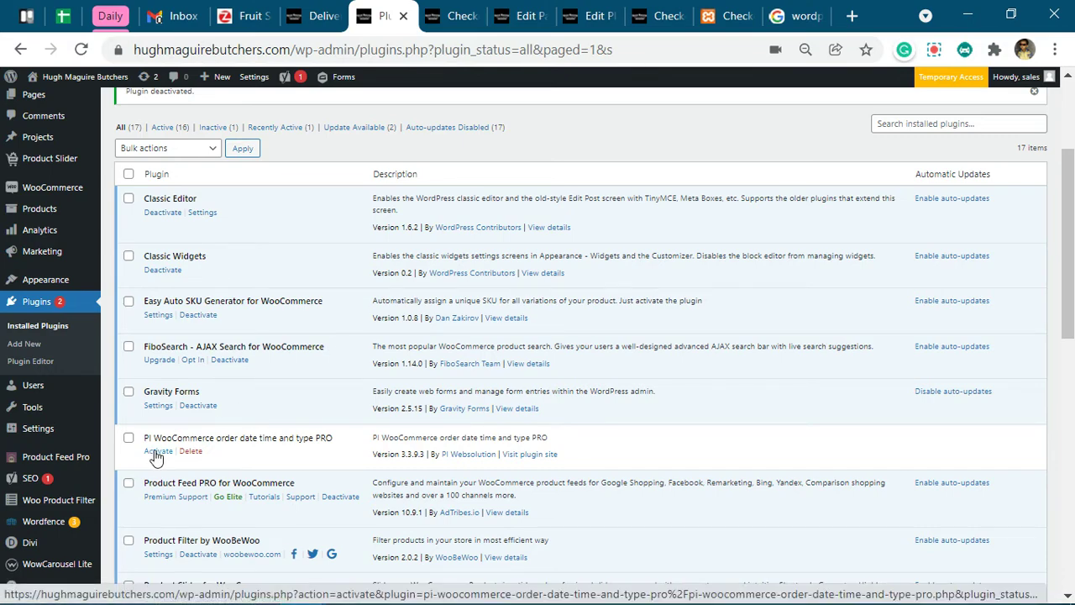
Return to the live checkout page and compare the name fields of the duplicate shipping form under the email field with the original form.
{"action": "left_click", "coordinate": [461, 7]}
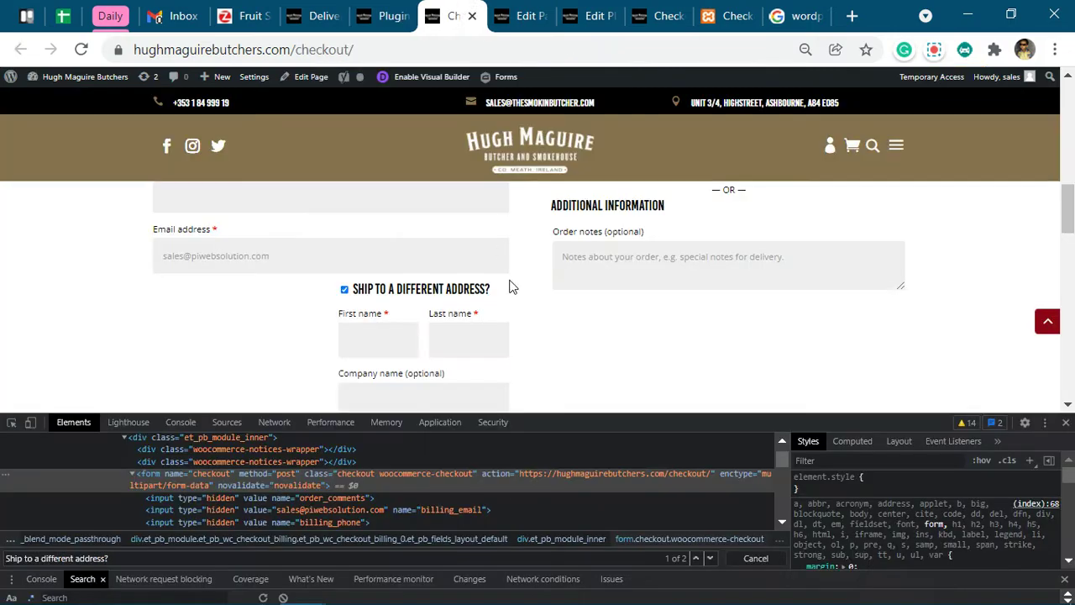
{"action": "scroll", "coordinate": [521, 310], "scroll_direction": "up", "scroll_amount": 5}
{"action": "scroll", "coordinate": [521, 309], "scroll_direction": "up", "scroll_amount": 2}
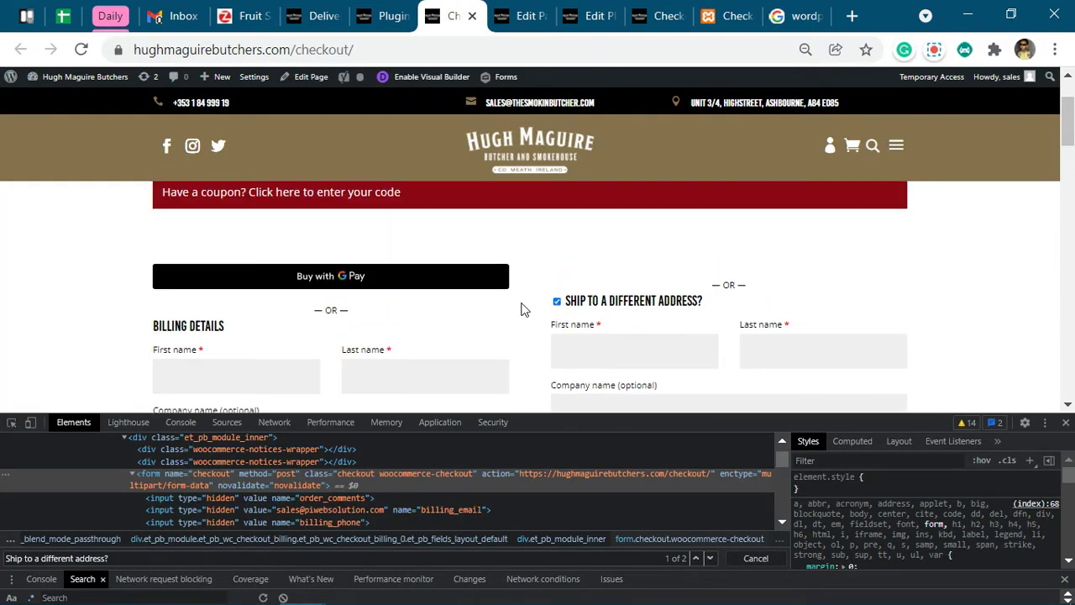
{"action": "left_click", "coordinate": [530, 7]}
{"action": "left_click", "coordinate": [588, 10]}
{"action": "left_click", "coordinate": [538, 10]}
{"action": "left_click", "coordinate": [453, 15]}
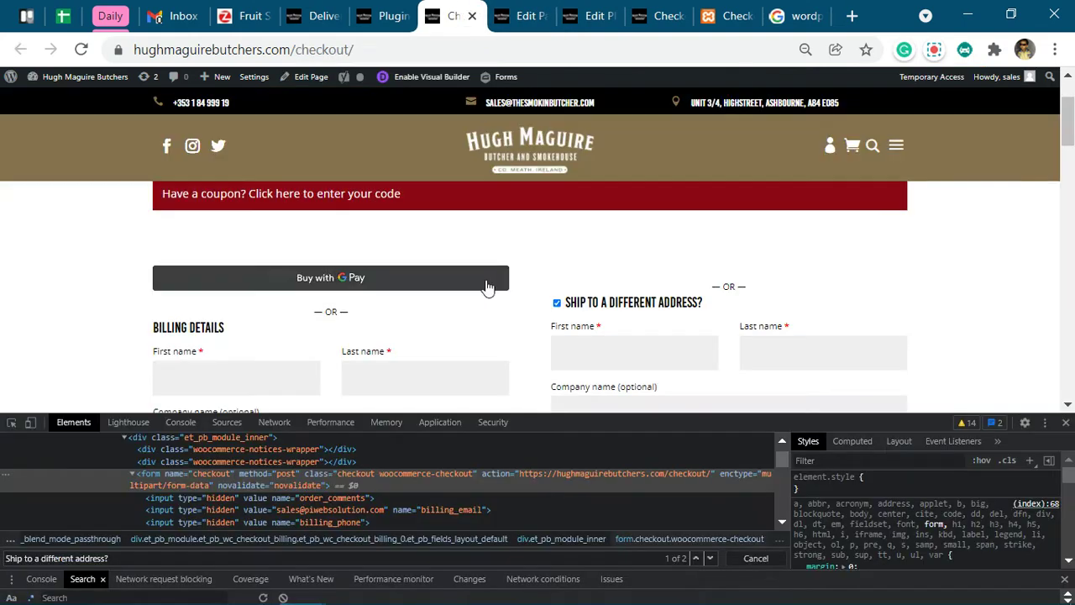
{"action": "scroll", "coordinate": [530, 312], "scroll_direction": "down", "scroll_amount": 5}
{"action": "scroll", "coordinate": [530, 312], "scroll_direction": "down", "scroll_amount": 3}
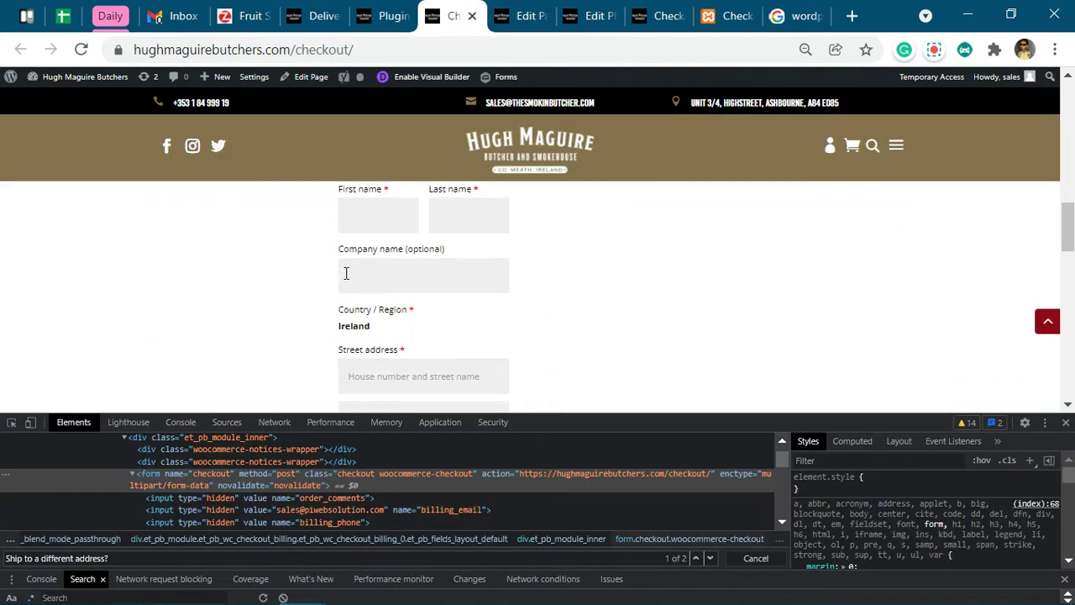
{"action": "scroll", "coordinate": [516, 329], "scroll_direction": "up", "scroll_amount": 2}
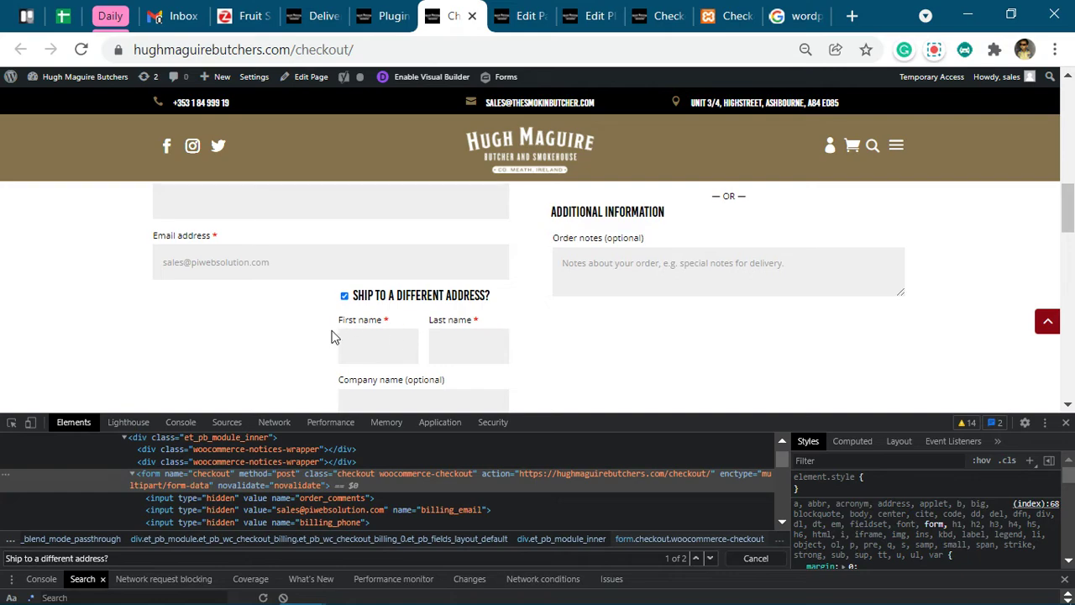
{"action": "left_click", "coordinate": [376, 355]}
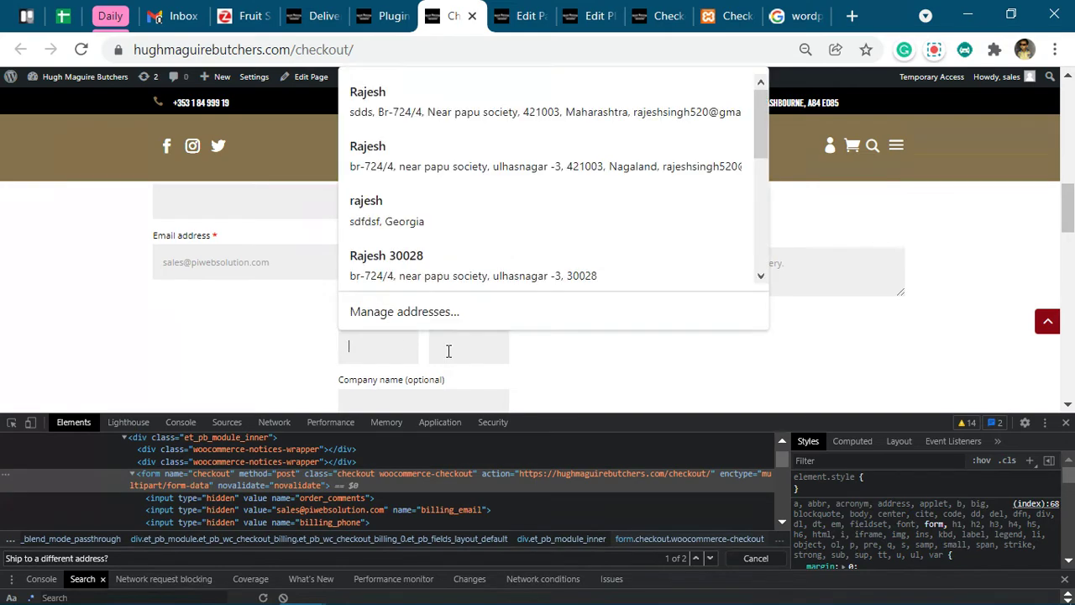
{"action": "left_click", "coordinate": [462, 351]}
{"action": "scroll", "coordinate": [547, 374], "scroll_direction": "up", "scroll_amount": 5}
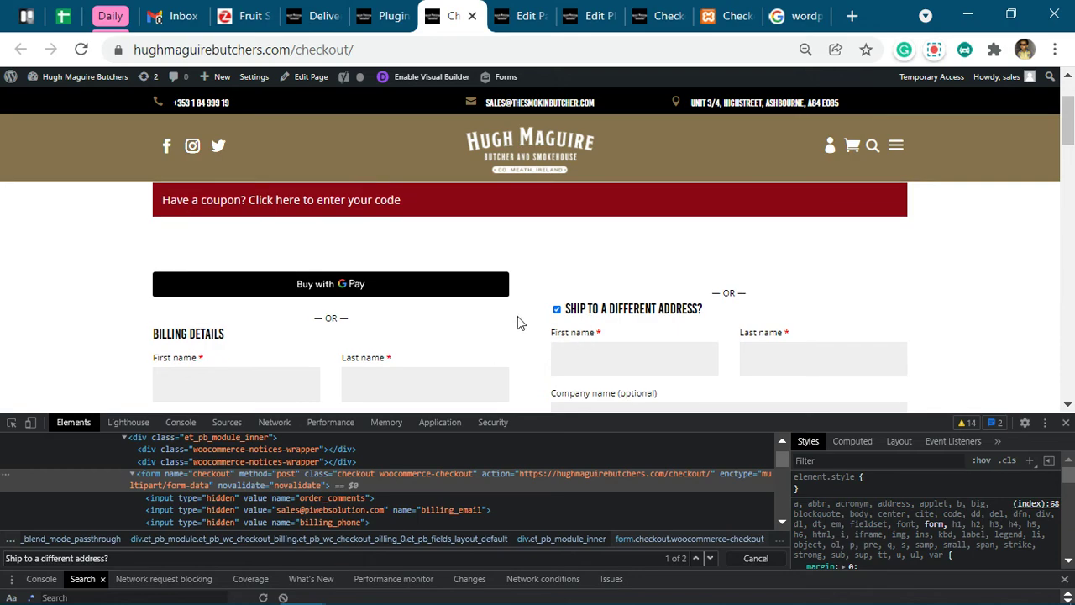
Restore and narrow the browser window until the checkout shows in one column, and compare both shipping address sections.
{"action": "left_click", "coordinate": [1011, 16]}
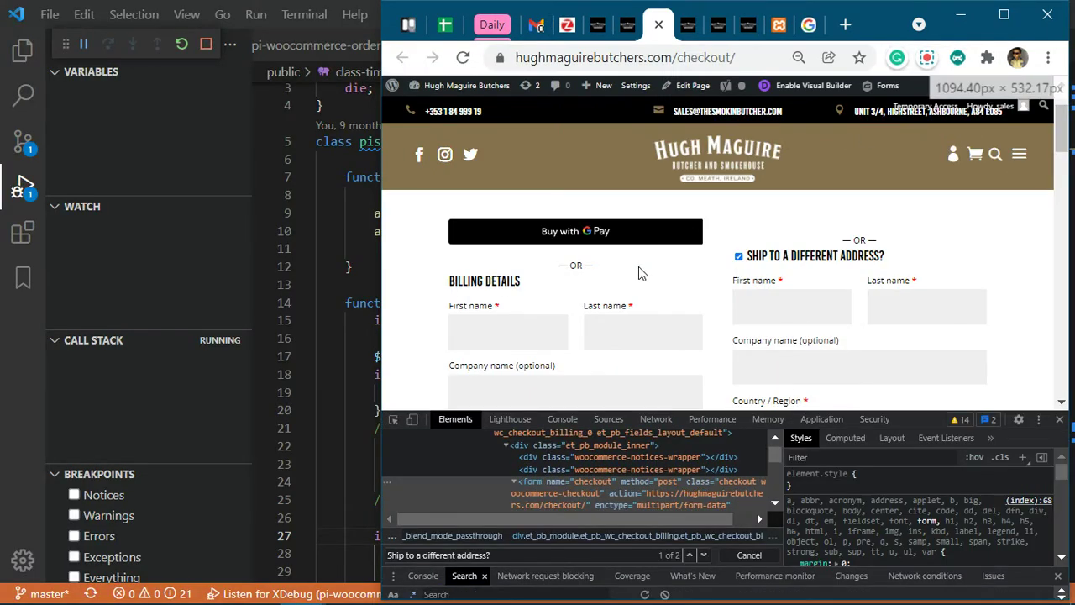
{"action": "scroll", "coordinate": [745, 283], "scroll_direction": "down", "scroll_amount": 5}
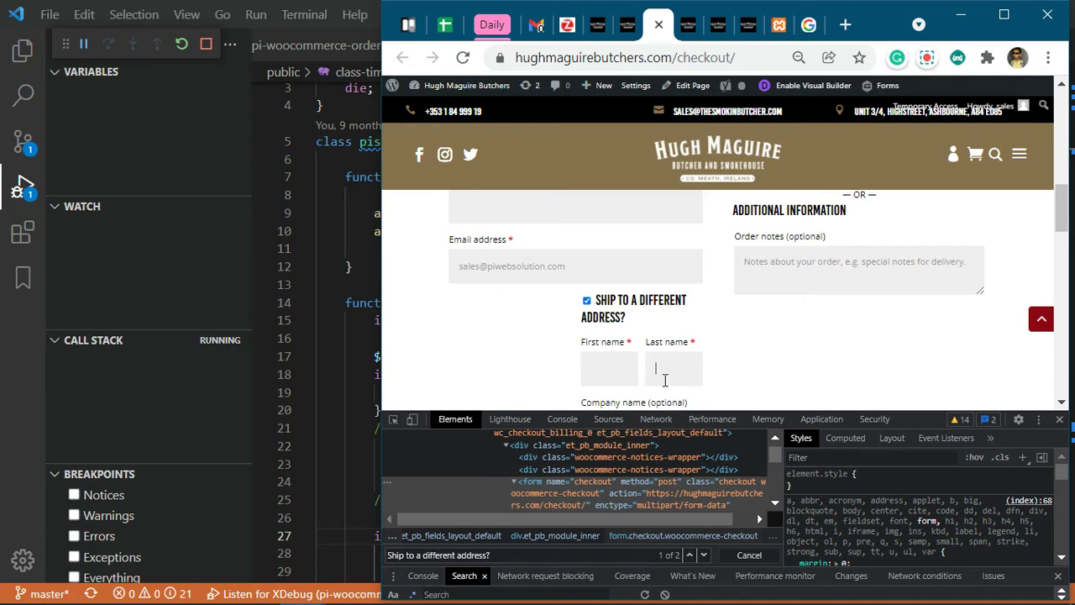
{"action": "left_click_drag", "start_coordinate": [382, 267], "coordinate": [608, 267]}
{"action": "scroll", "coordinate": [825, 274], "scroll_direction": "down", "scroll_amount": 7}
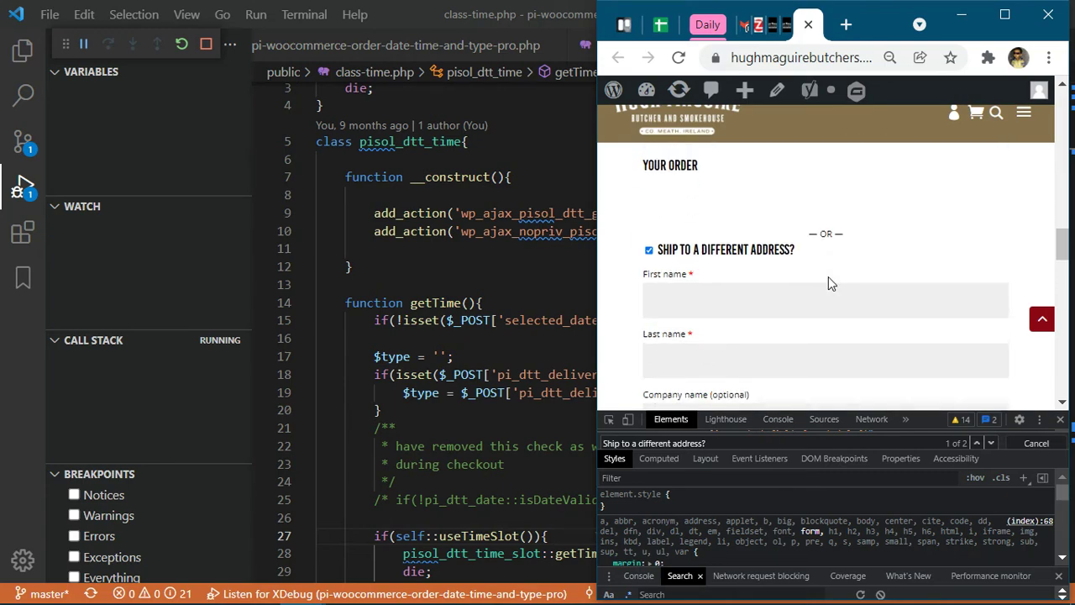
{"action": "scroll", "coordinate": [828, 276], "scroll_direction": "up", "scroll_amount": 3}
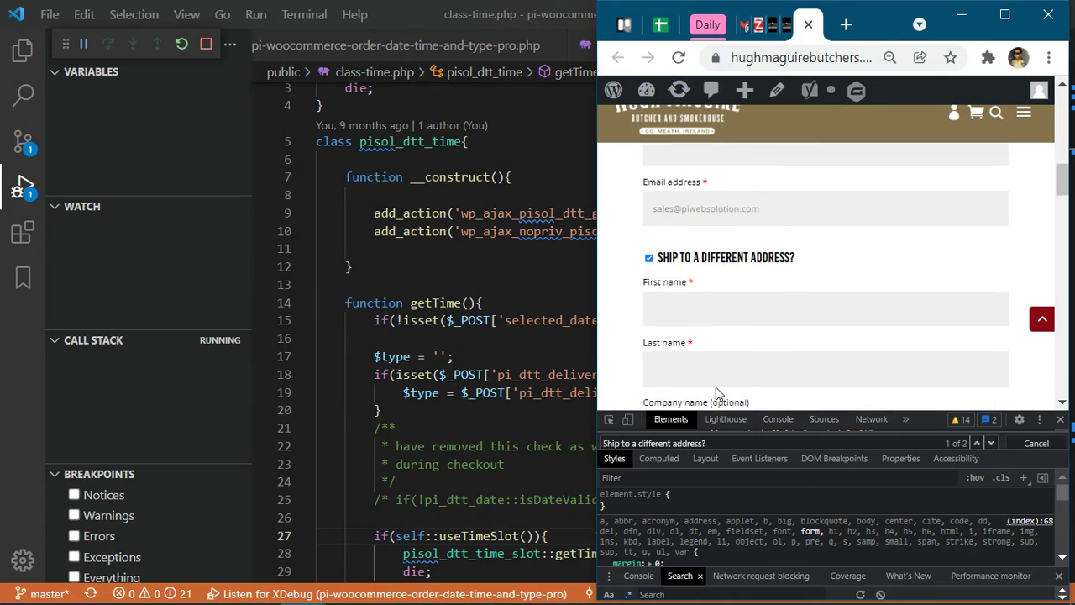
Disable both "Ship to a different address?" options on the checkout page and maximize the browser window.
{"action": "left_click", "coordinate": [729, 257]}
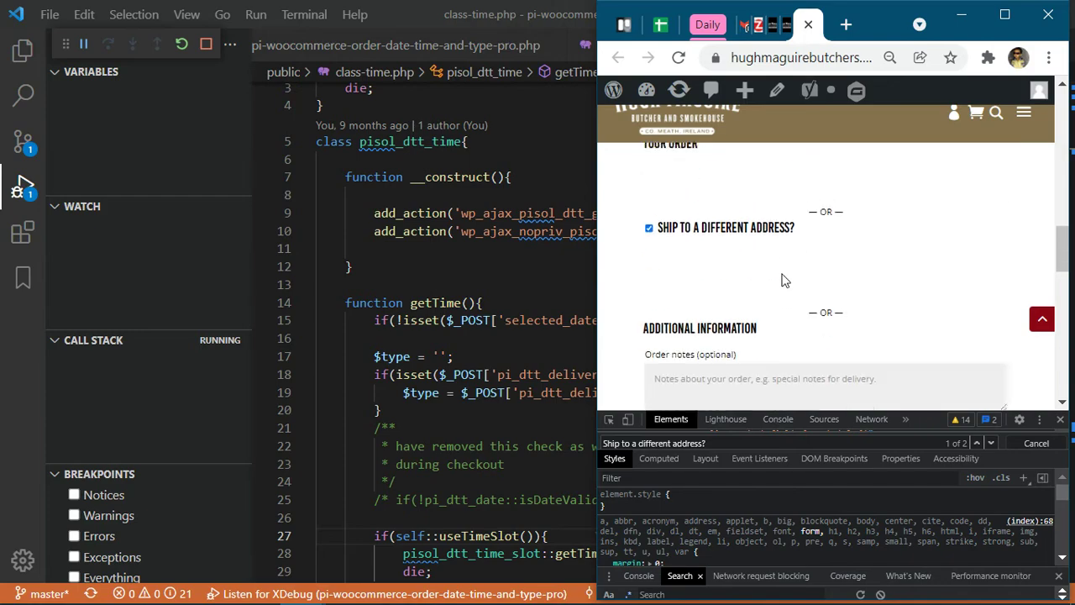
{"action": "left_click", "coordinate": [753, 231]}
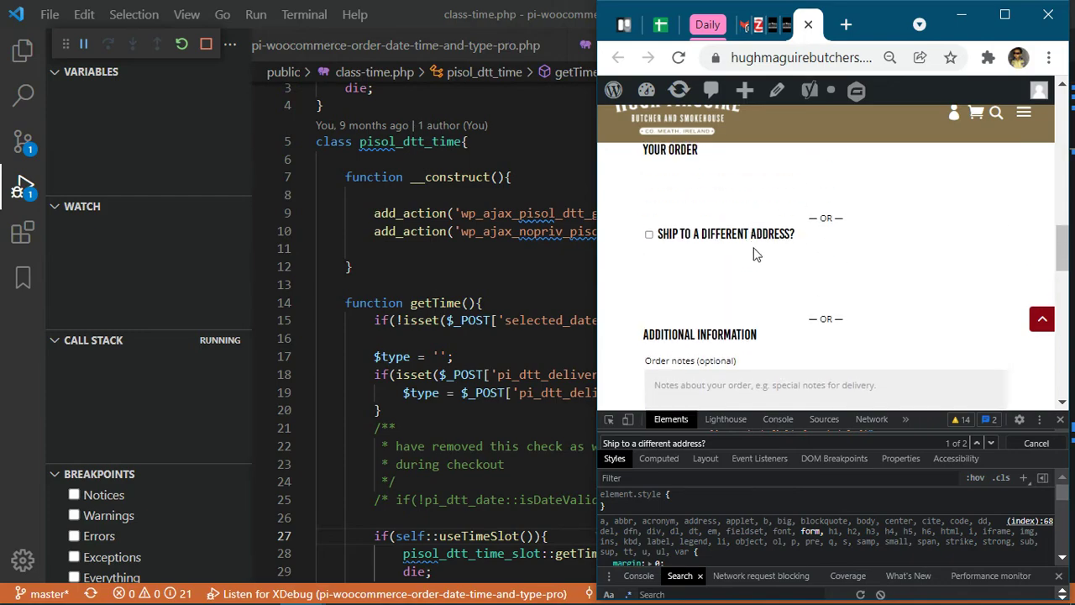
{"action": "left_click", "coordinate": [759, 236]}
{"action": "left_click", "coordinate": [760, 237]}
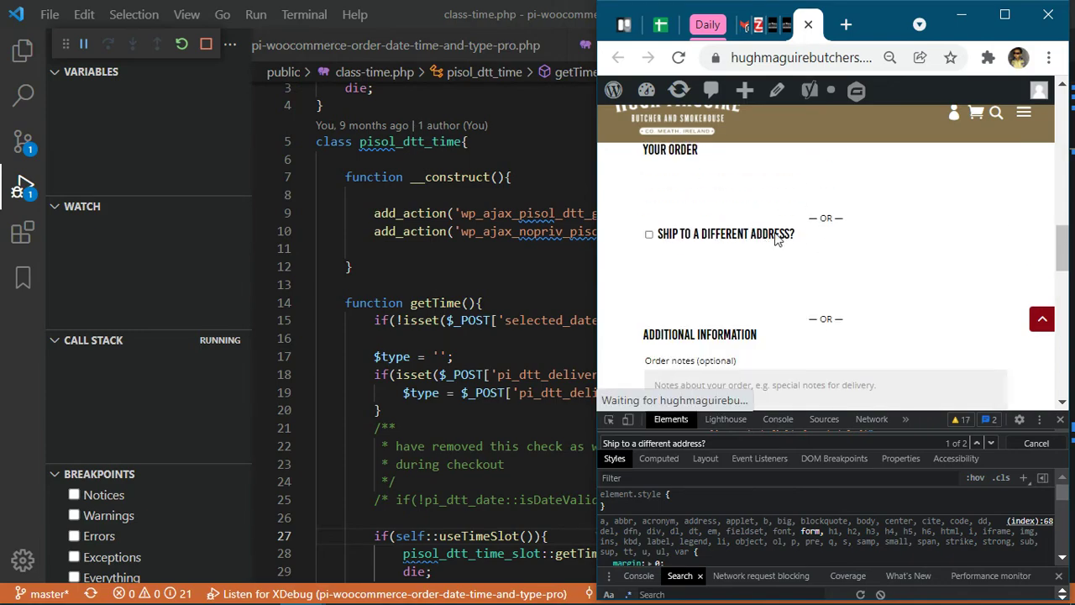
{"action": "left_click", "coordinate": [999, 15]}
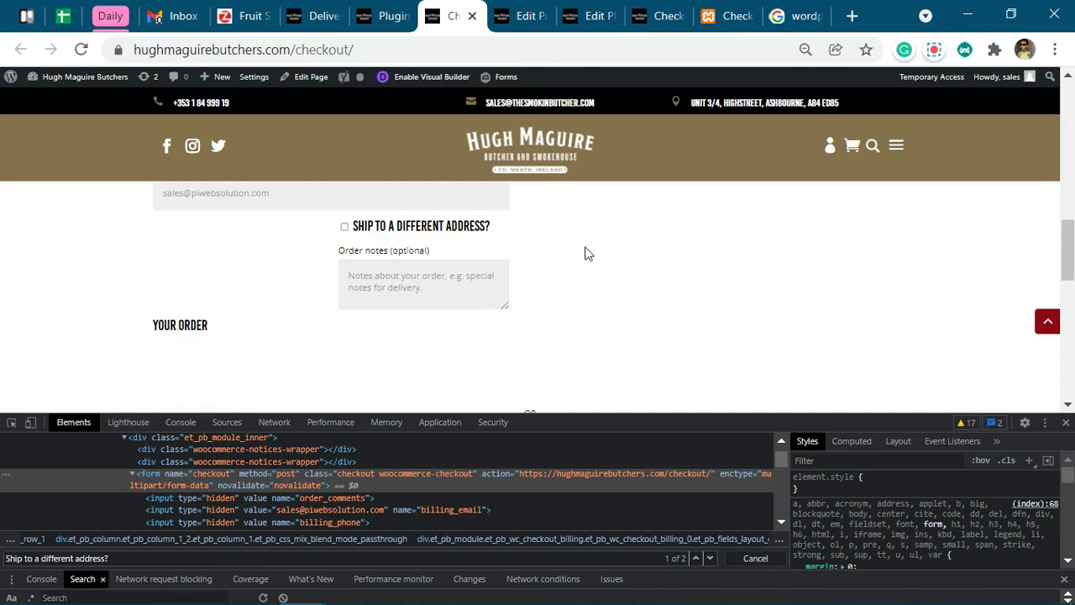
Examine the rows and Woo checkout modules in the Checkout page's Divi Builder layout again.
{"action": "left_click", "coordinate": [591, 16]}
{"action": "left_click", "coordinate": [655, 10]}
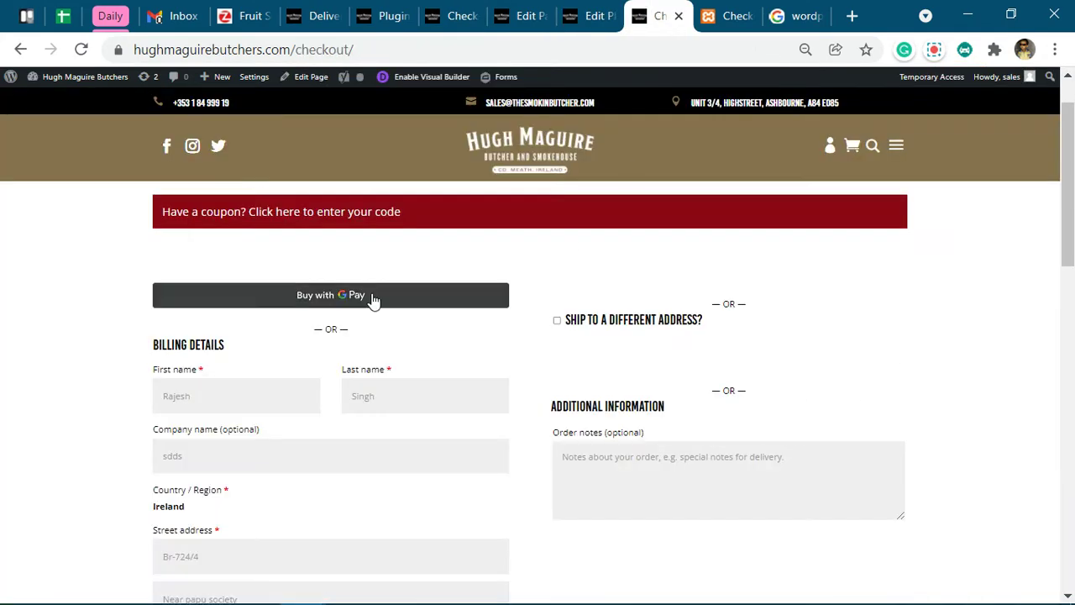
{"action": "left_click", "coordinate": [541, 10]}
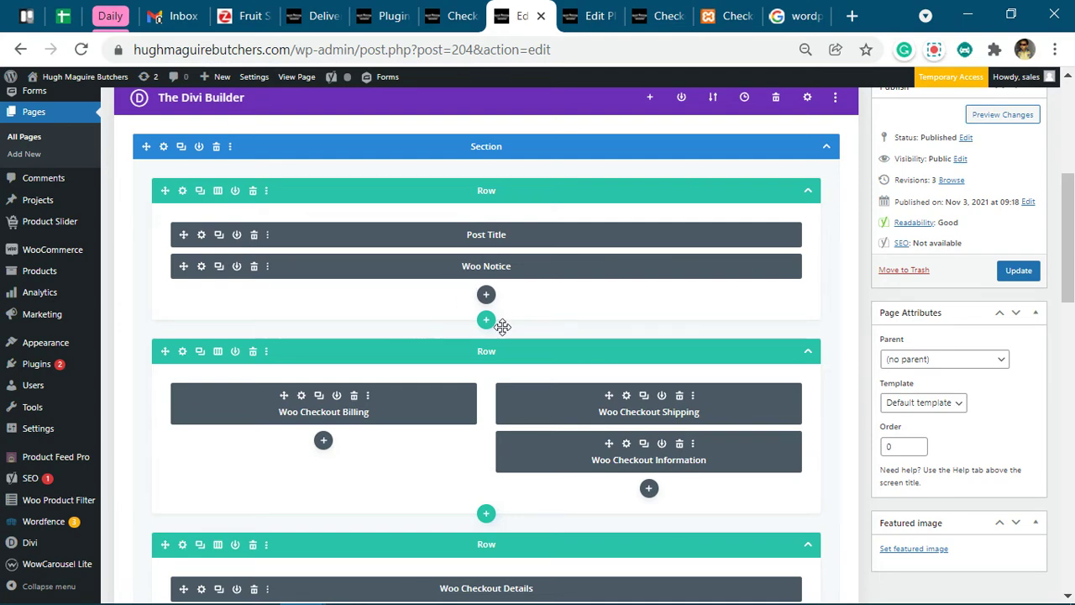
{"action": "scroll", "coordinate": [458, 327], "scroll_direction": "up", "scroll_amount": 2}
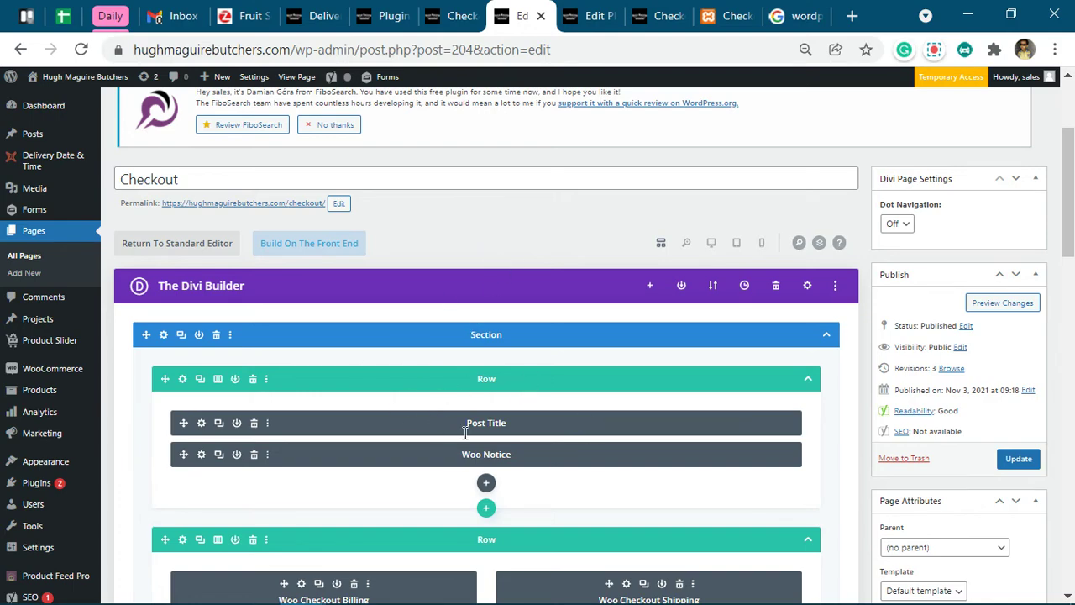
{"action": "scroll", "coordinate": [512, 379], "scroll_direction": "down", "scroll_amount": 4}
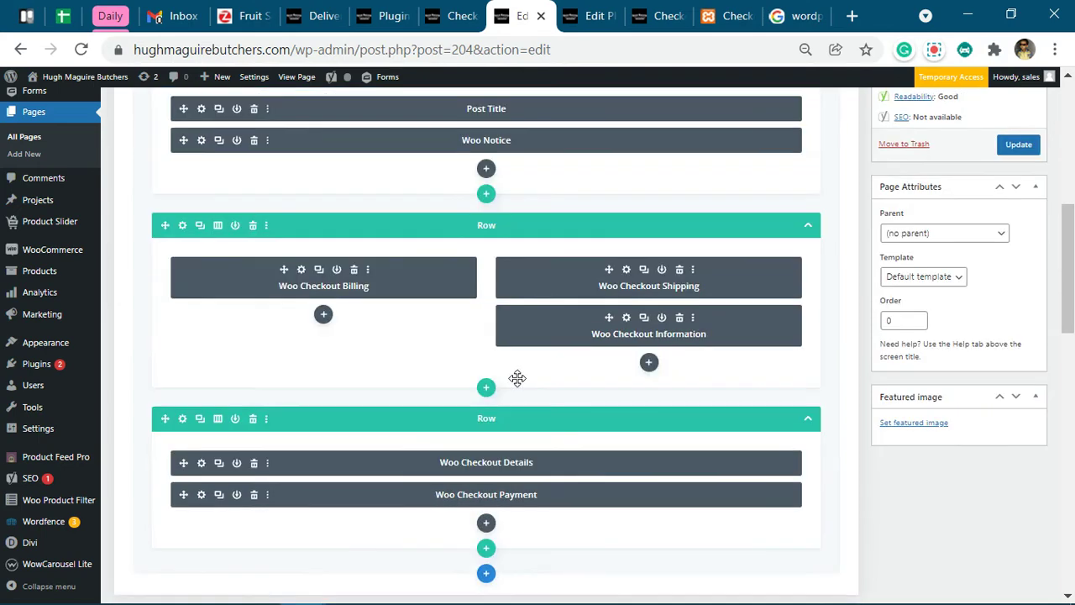
{"action": "scroll", "coordinate": [517, 379], "scroll_direction": "up", "scroll_amount": 1}
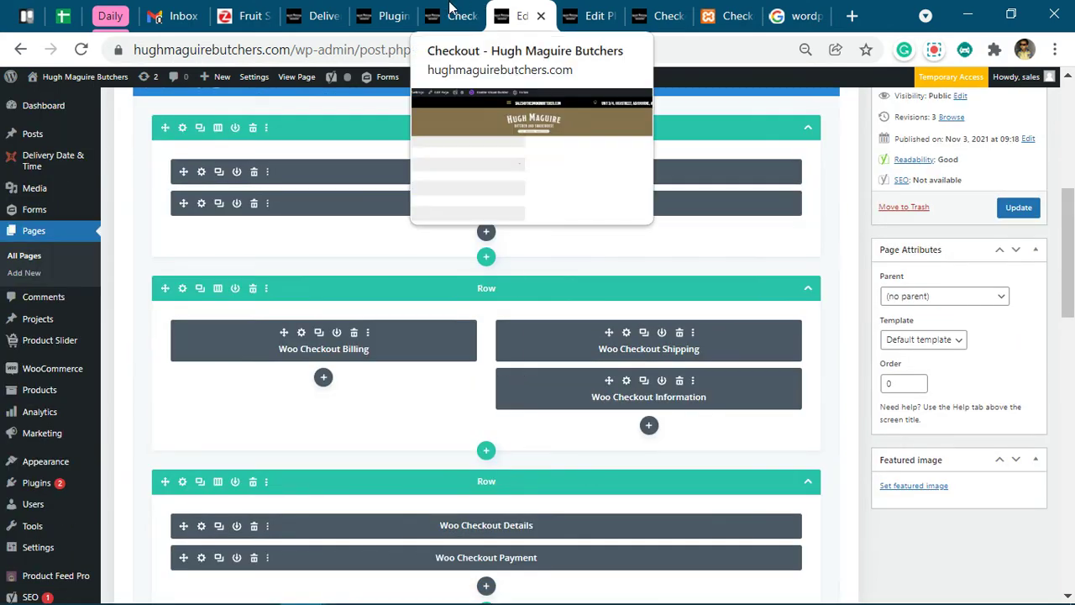
{"action": "scroll", "coordinate": [511, 308], "scroll_direction": "up", "scroll_amount": 3}
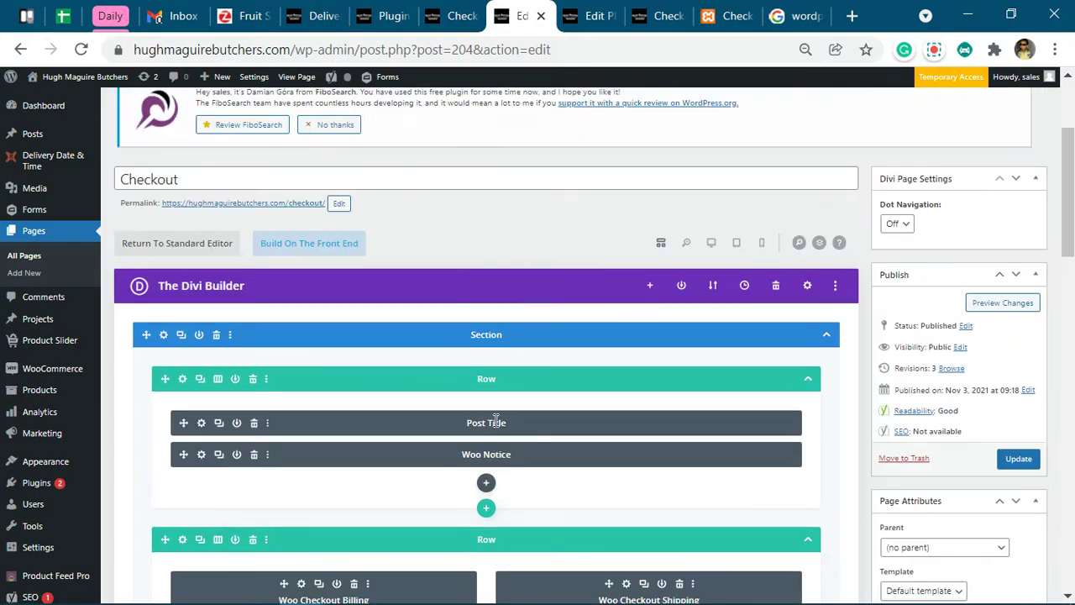
Activate the PI WooCommerce order date time and type PRO plugin from the installed plugins list.
{"action": "left_click", "coordinate": [458, 15]}
{"action": "left_click", "coordinate": [379, 15]}
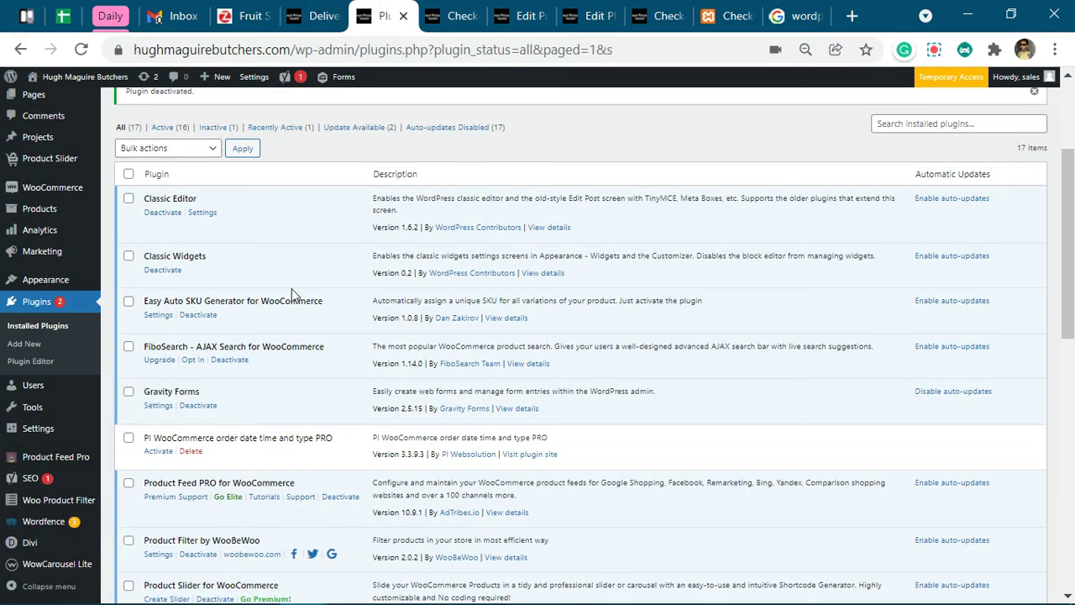
{"action": "left_click", "coordinate": [158, 452]}
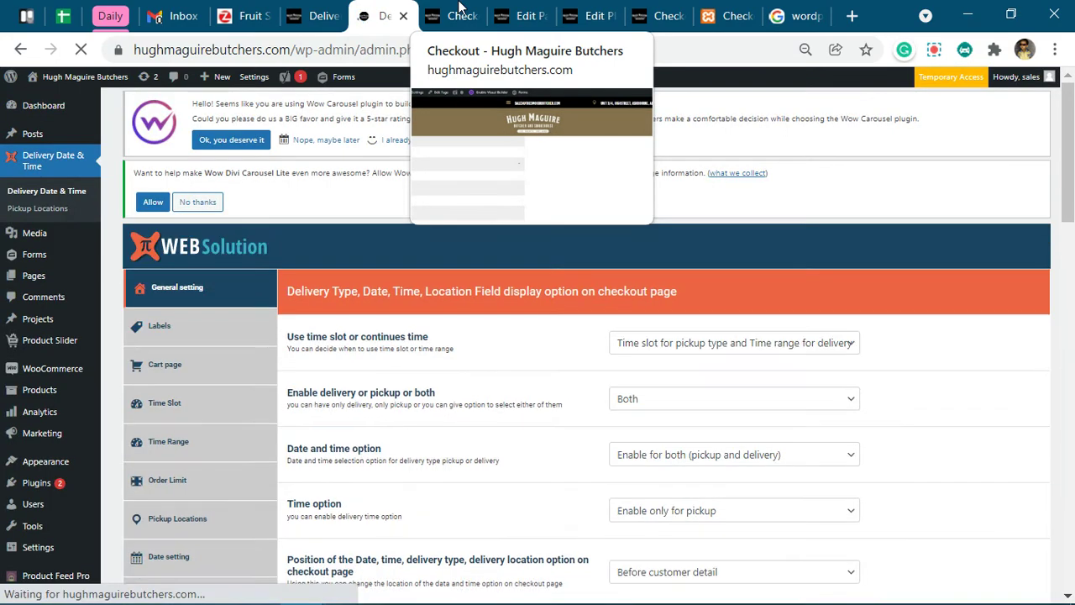
Reload the live checkout page and close the developer tools.
{"action": "left_click", "coordinate": [458, 10]}
{"action": "scroll", "coordinate": [384, 286], "scroll_direction": "up", "scroll_amount": 5}
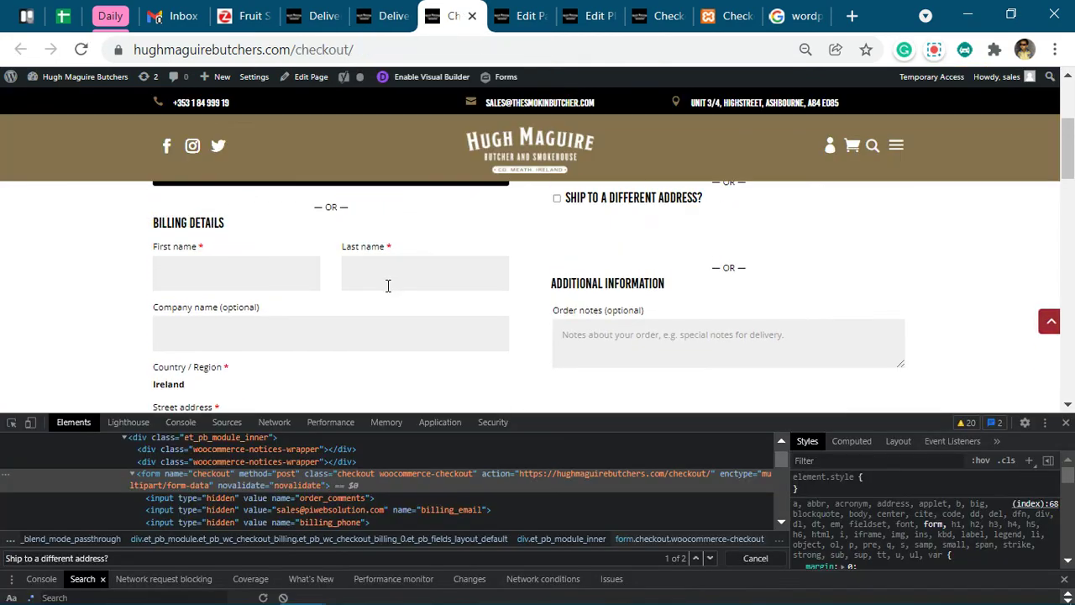
{"action": "left_click", "coordinate": [81, 52]}
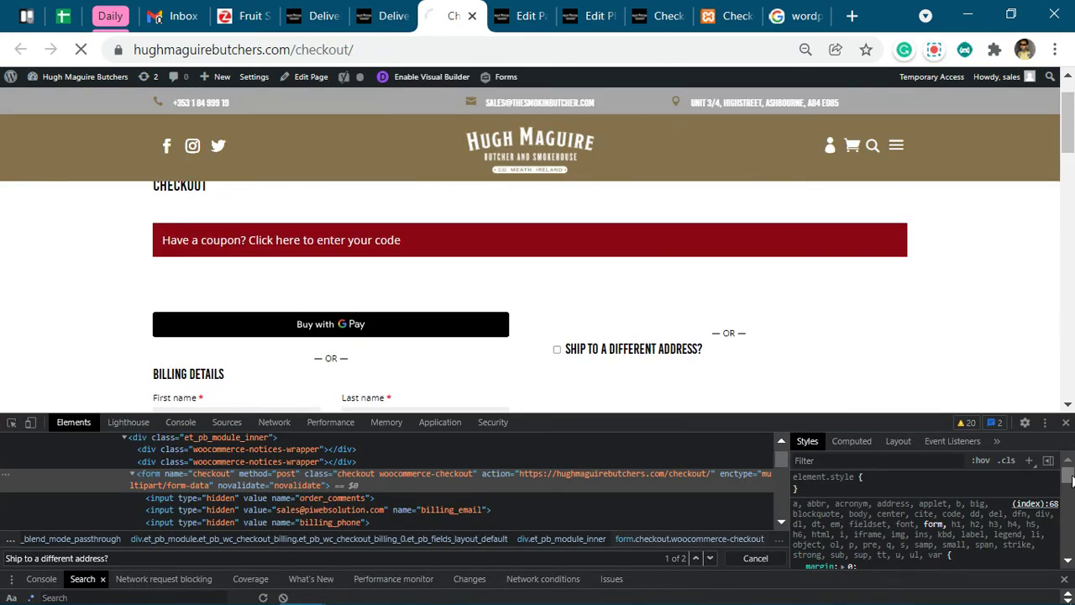
{"action": "left_click", "coordinate": [1064, 422]}
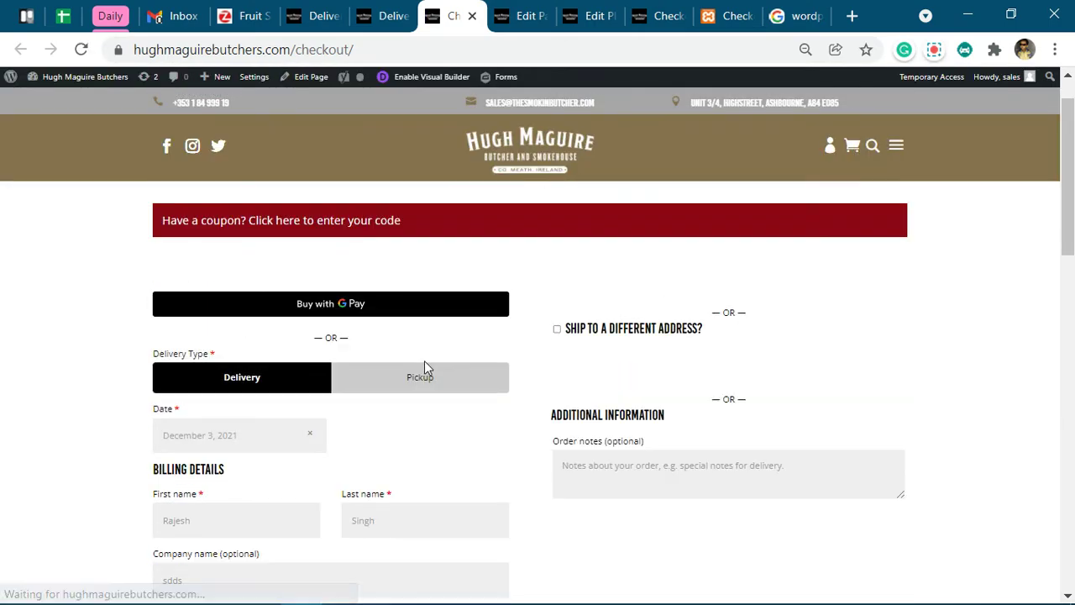
Set the delivery date to December 2, 2021 and review the billing fields below it on the checkout page.
{"action": "left_click", "coordinate": [229, 440]}
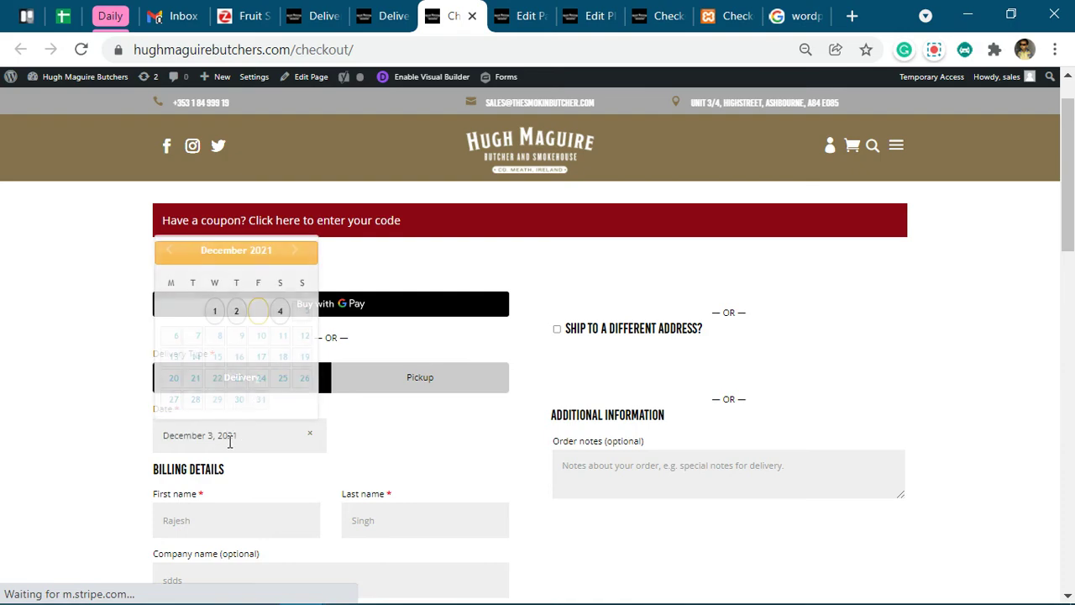
{"action": "left_click", "coordinate": [238, 310]}
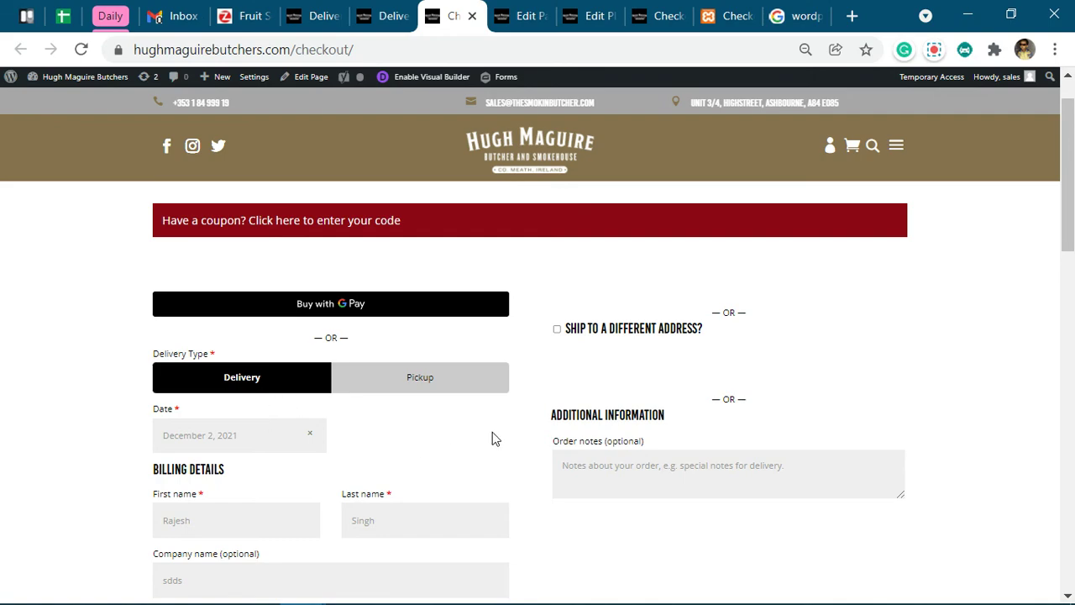
{"action": "scroll", "coordinate": [508, 418], "scroll_direction": "down", "scroll_amount": 3}
{"action": "scroll", "coordinate": [508, 418], "scroll_direction": "down", "scroll_amount": 5}
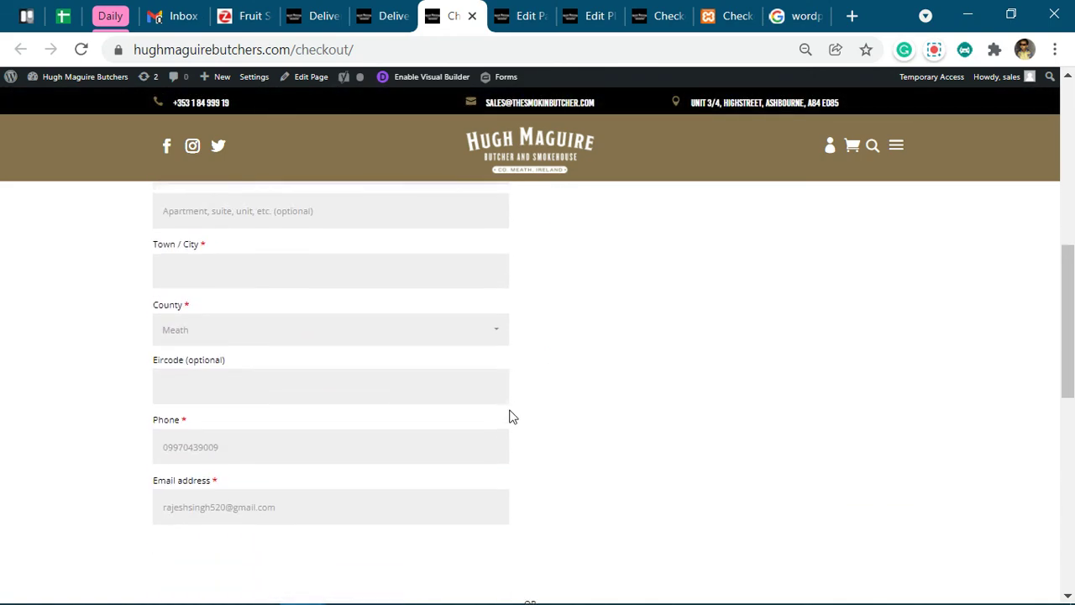
{"action": "scroll", "coordinate": [509, 415], "scroll_direction": "up", "scroll_amount": 9}
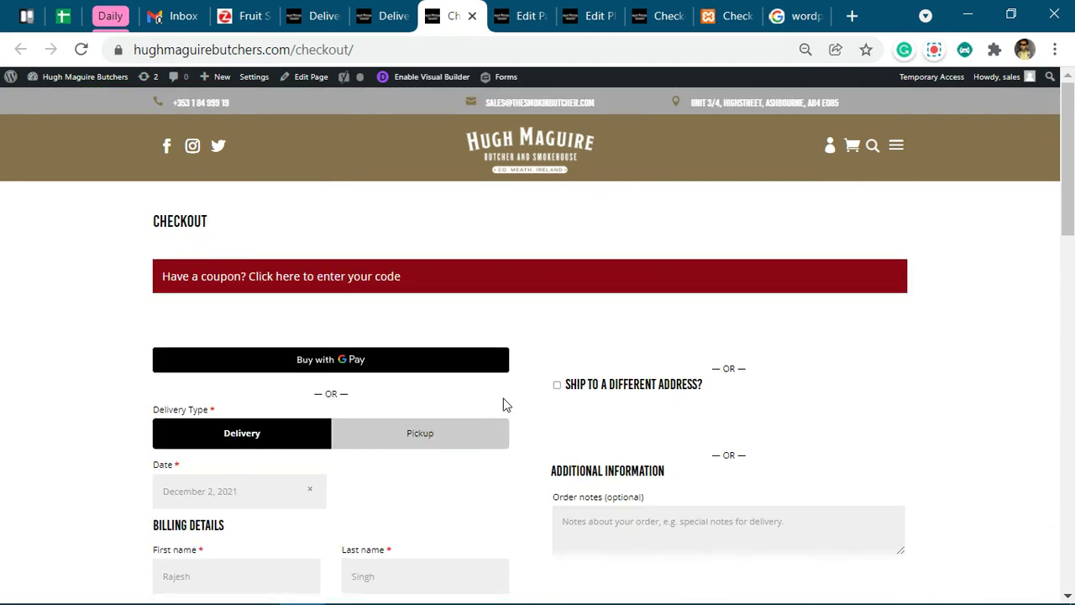
Compare the checkout modules in the Divi Builder layout with the live checkout page showing the delivery fields.
{"action": "left_click", "coordinate": [519, 14]}
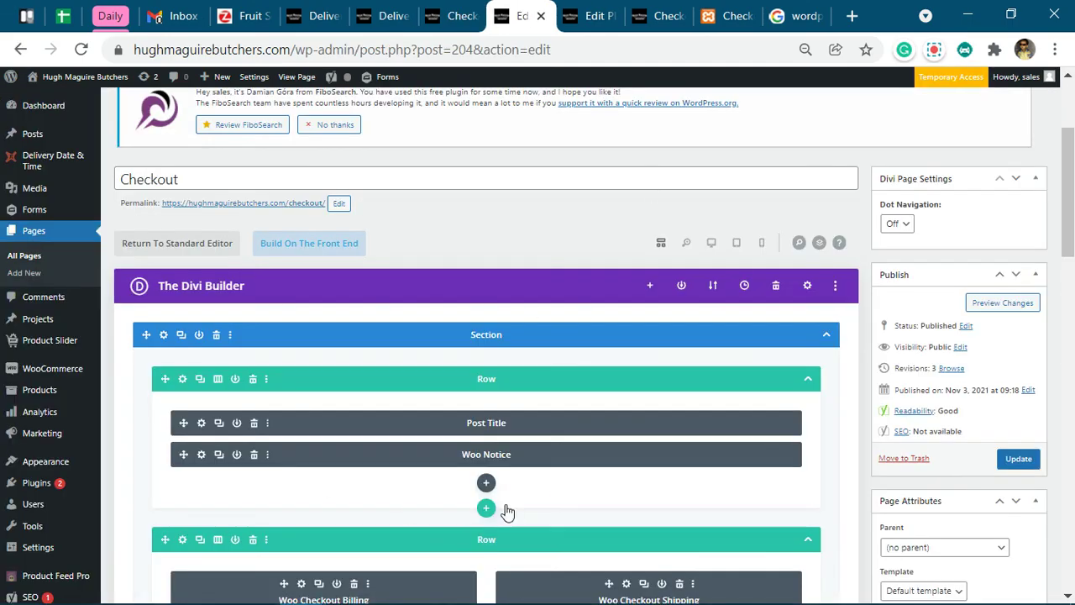
{"action": "scroll", "coordinate": [504, 462], "scroll_direction": "down", "scroll_amount": 3}
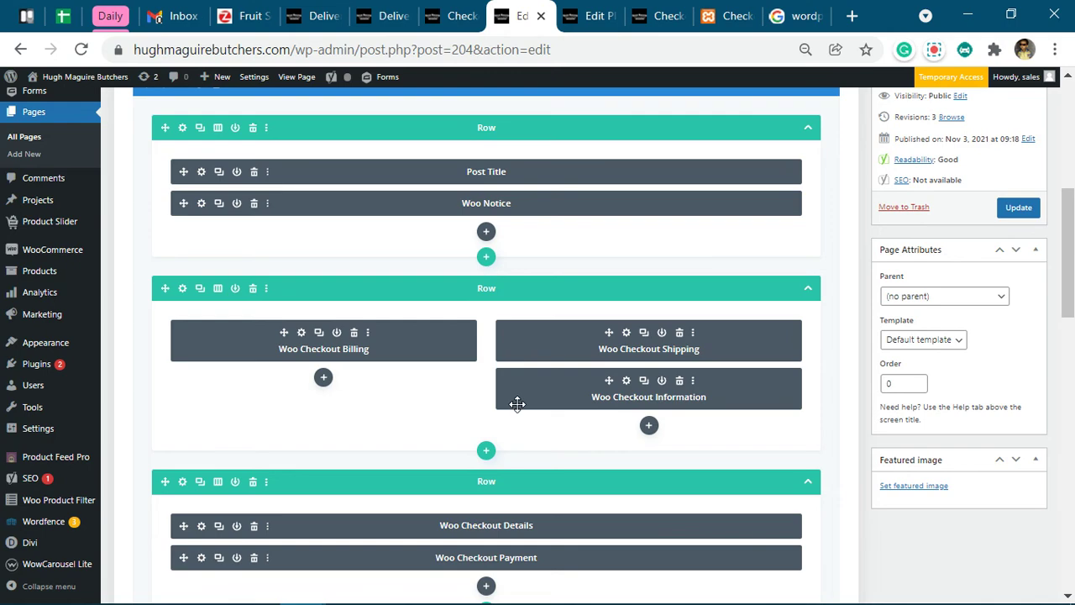
{"action": "left_click", "coordinate": [465, 9]}
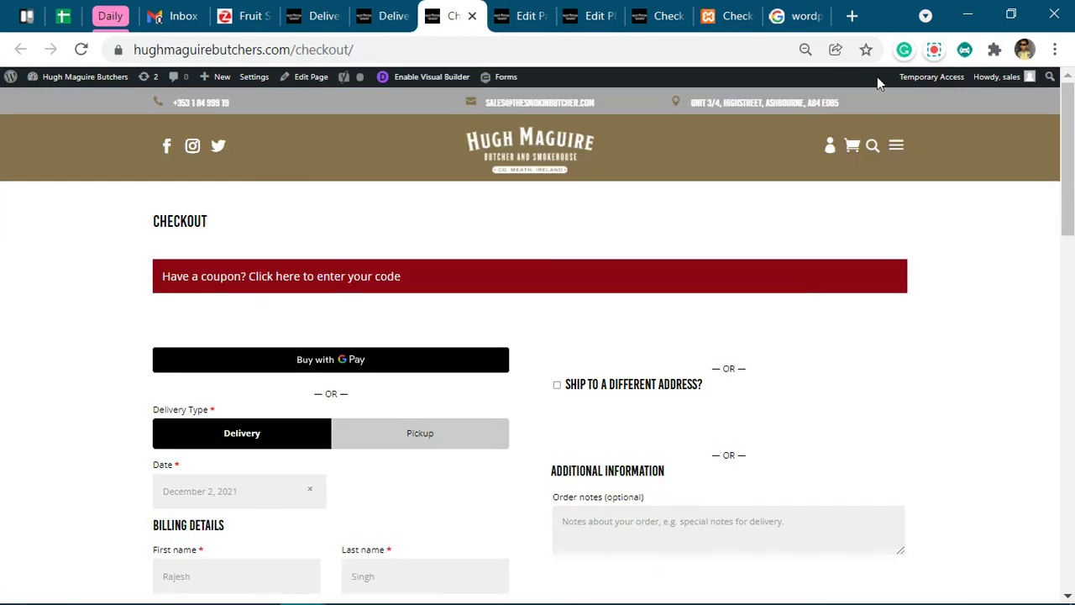